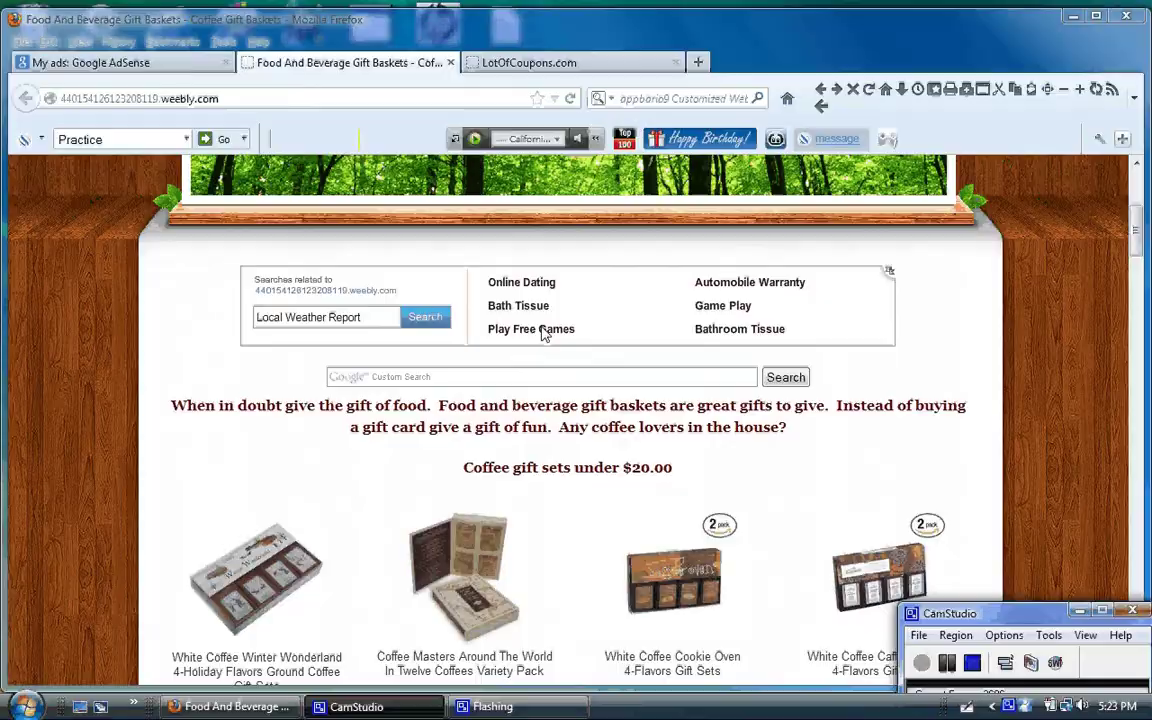
# Switch Firefox tabs back to the My ads: Google AdSense account page.
pyautogui.hotkey('ctrl', 'Tab')
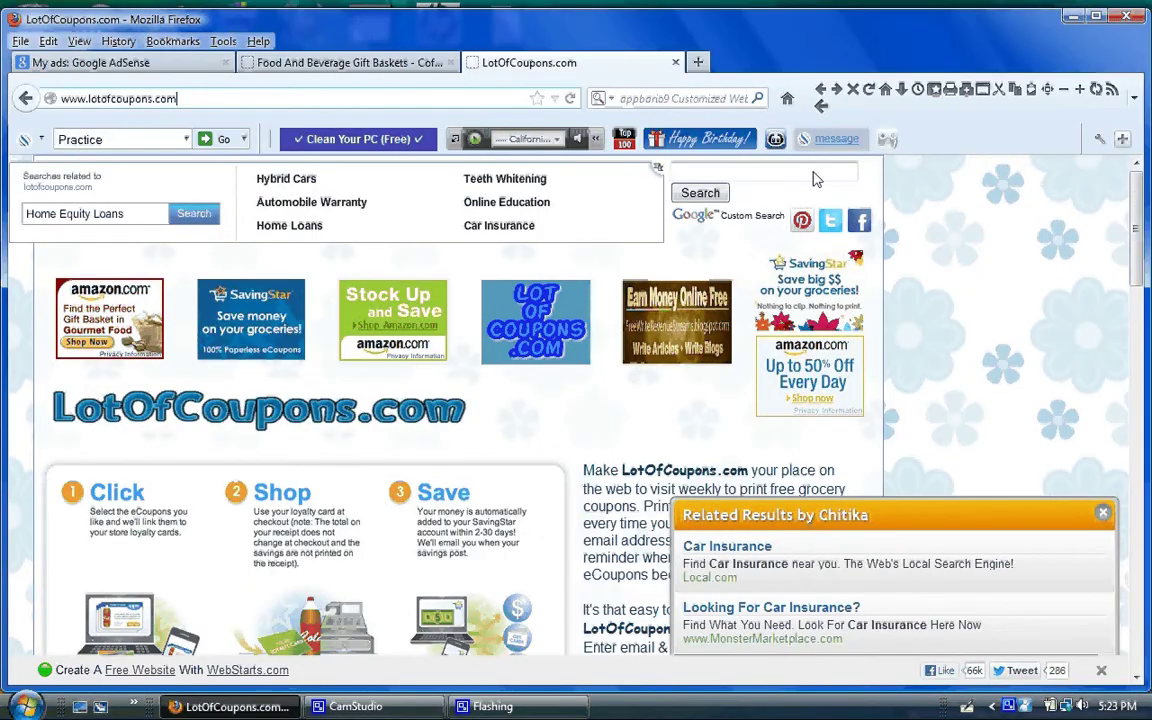
pyautogui.click(158, 66)
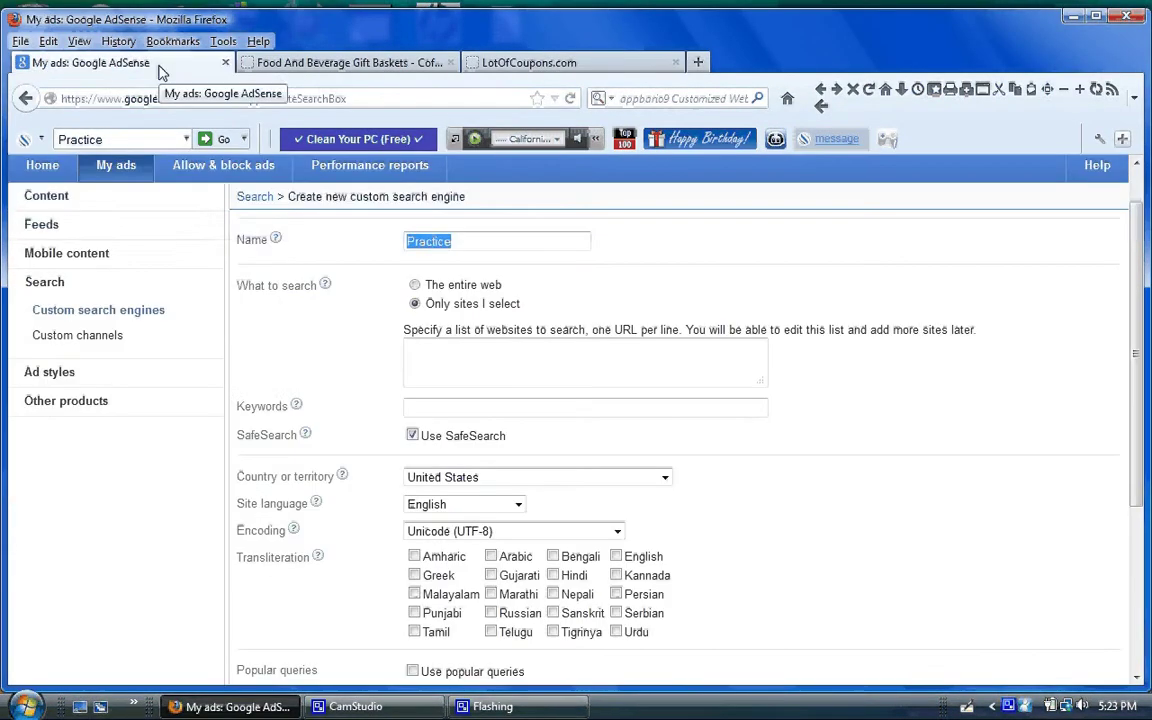
# Start a new custom search engine named Practice.
pyautogui.click(57, 285)
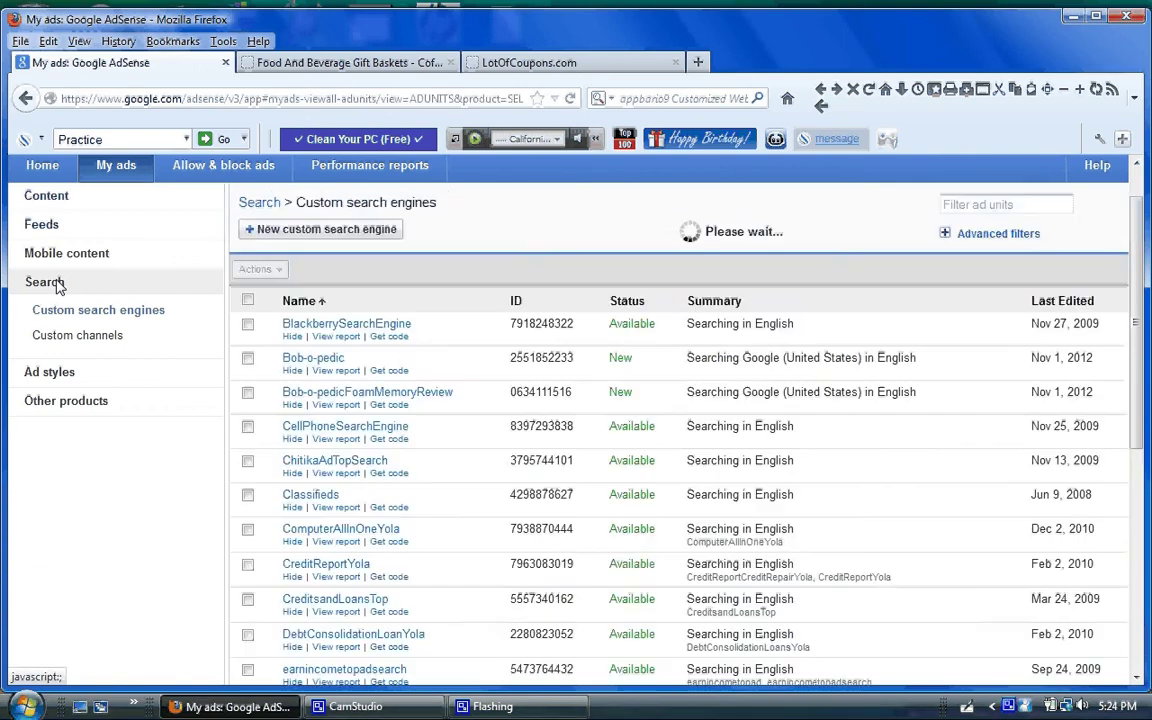
pyautogui.click(345, 228)
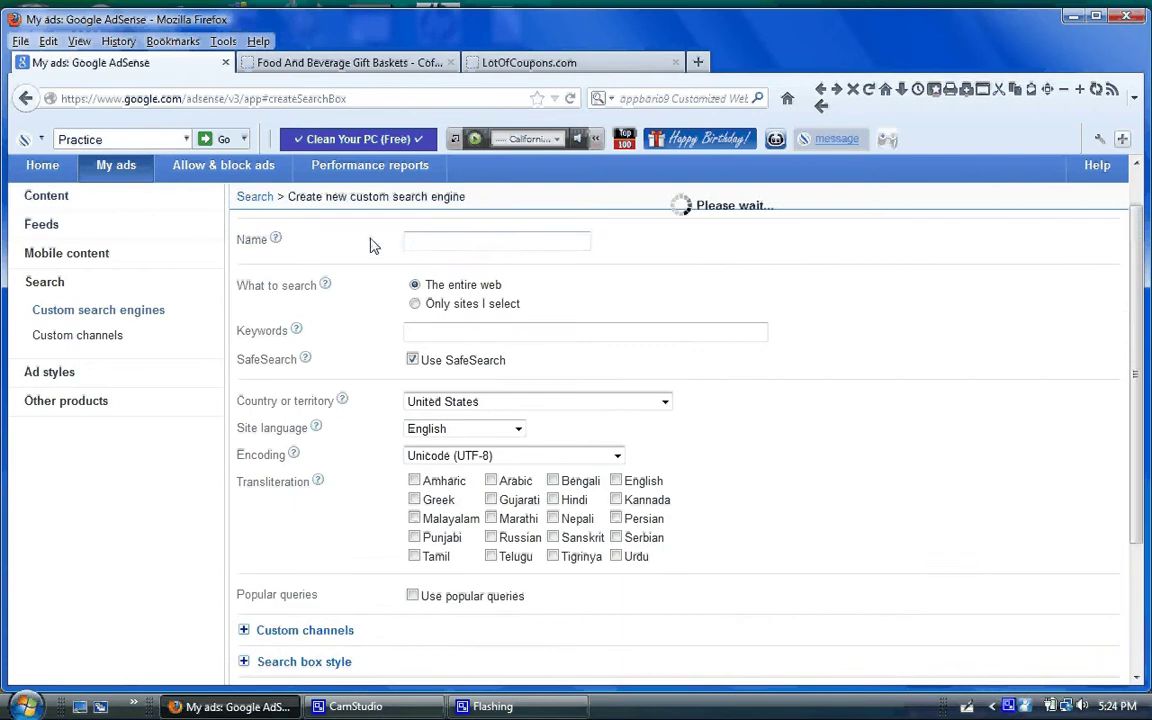
pyautogui.click(481, 245)
pyautogui.write('Practice')
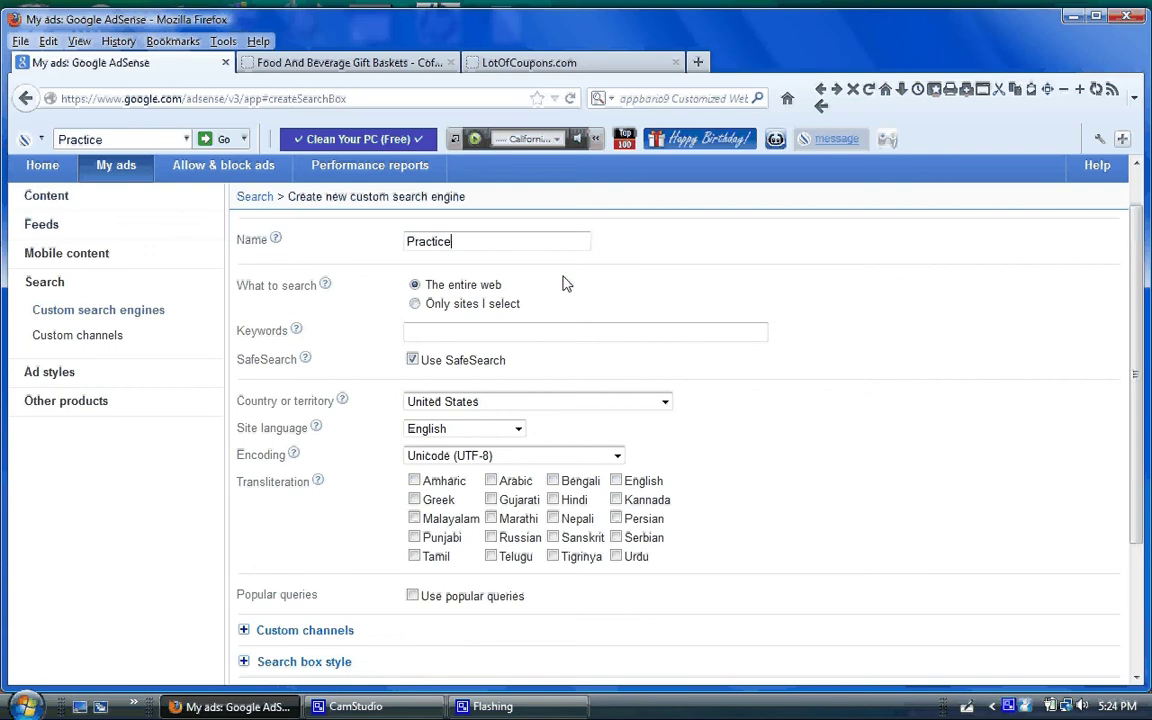
# Check the gift site's existing search box, then choose Only sites I select.
pyautogui.click(350, 63)
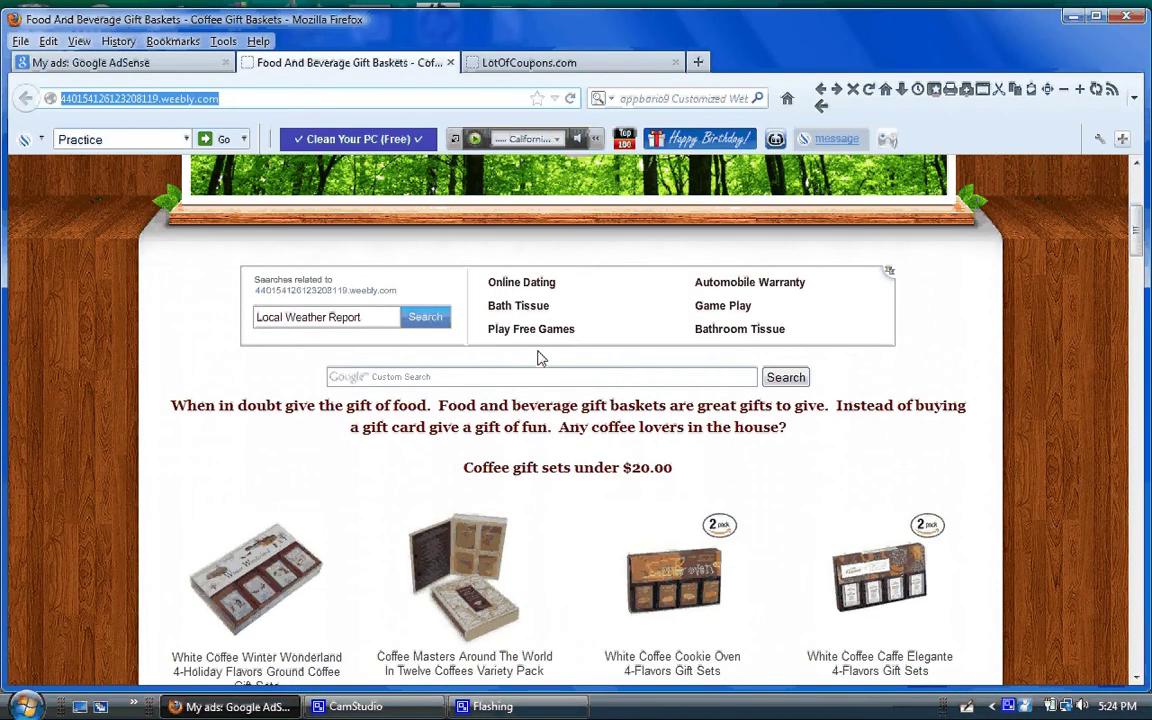
pyautogui.click(463, 380)
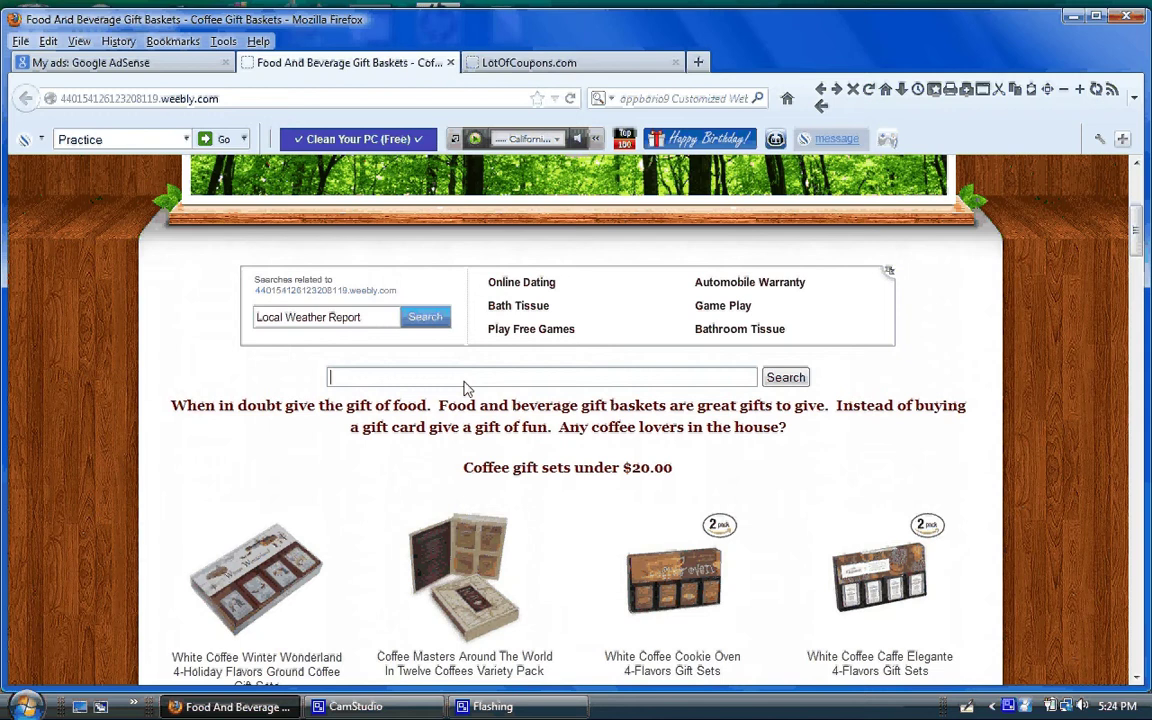
pyautogui.click(132, 62)
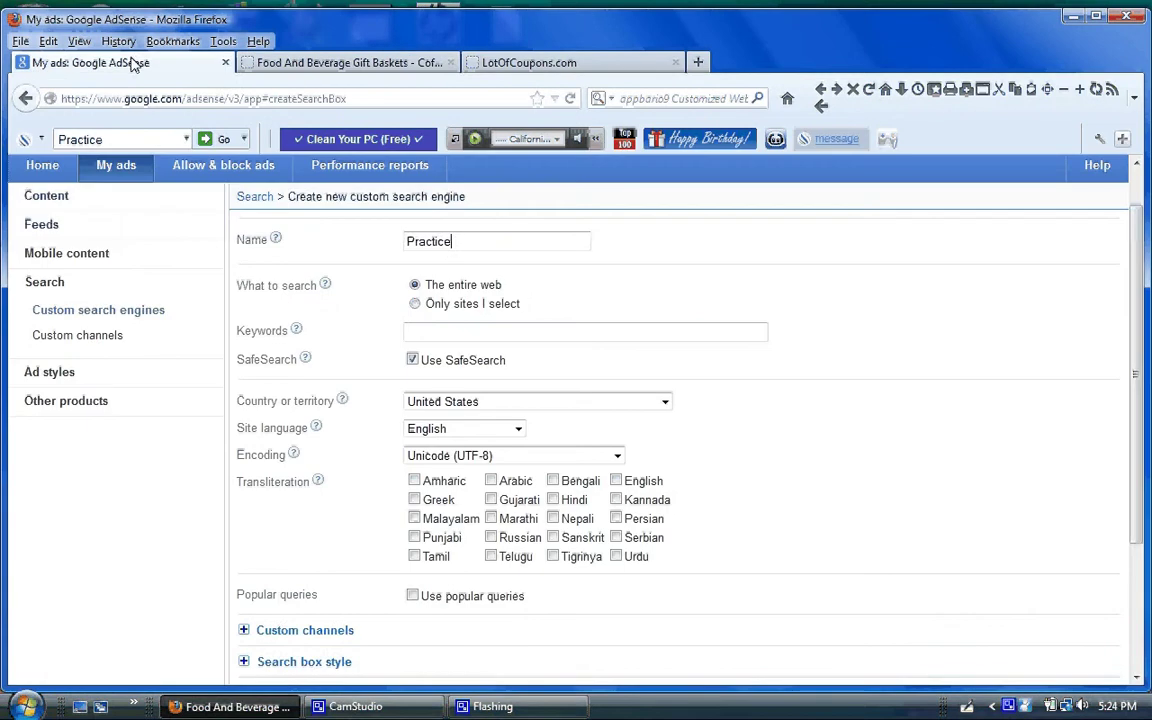
pyautogui.click(415, 305)
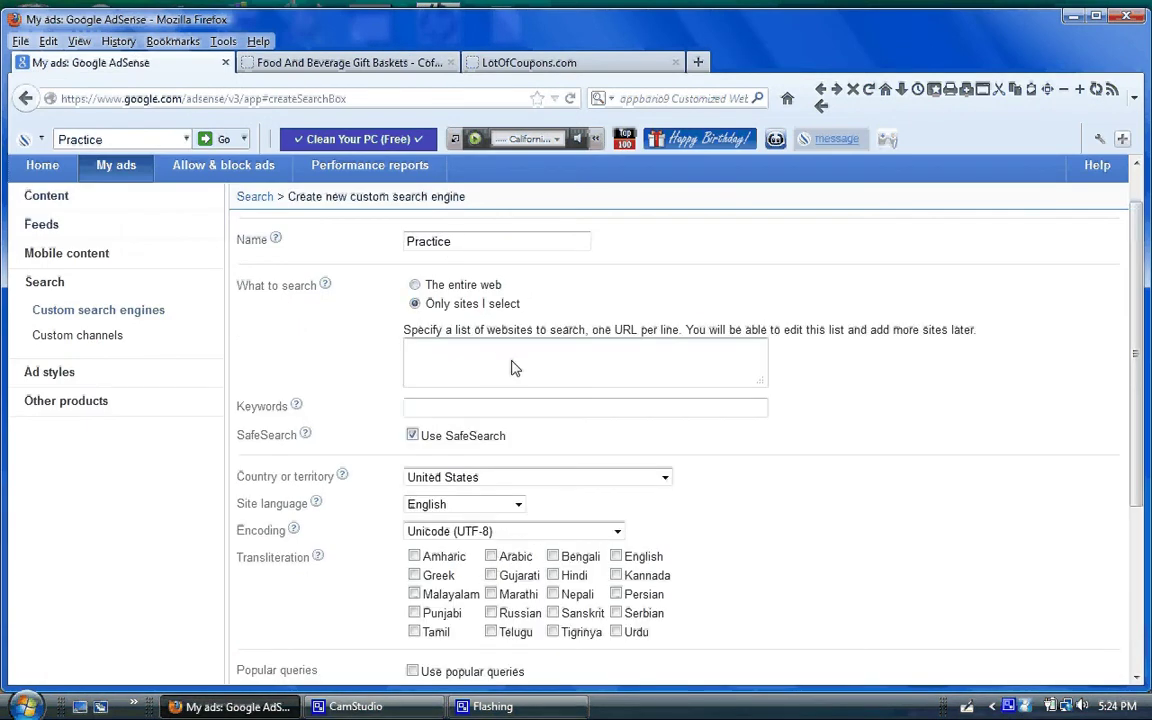
# Copy the Weebly gift-basket site address into the engine's website list.
pyautogui.click(350, 63)
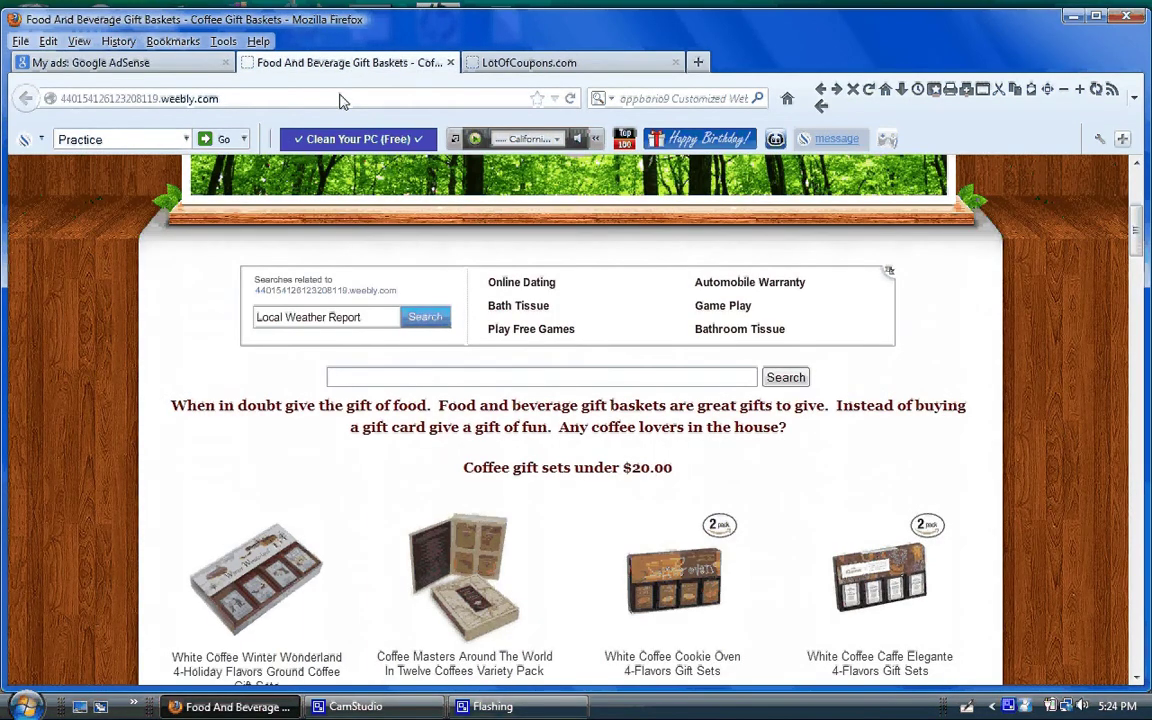
pyautogui.rightClick(340, 99)
pyautogui.click(384, 154)
pyautogui.hotkey('ctrl', 'pageup')
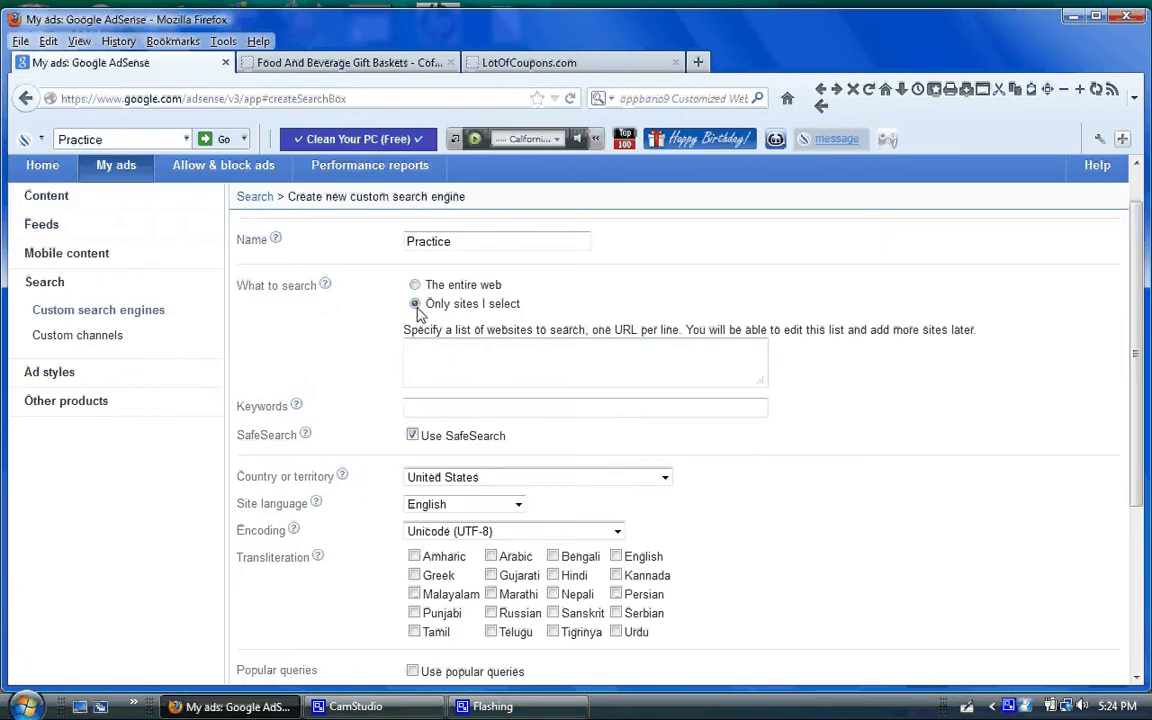
pyautogui.click(437, 352)
pyautogui.rightClick(437, 350)
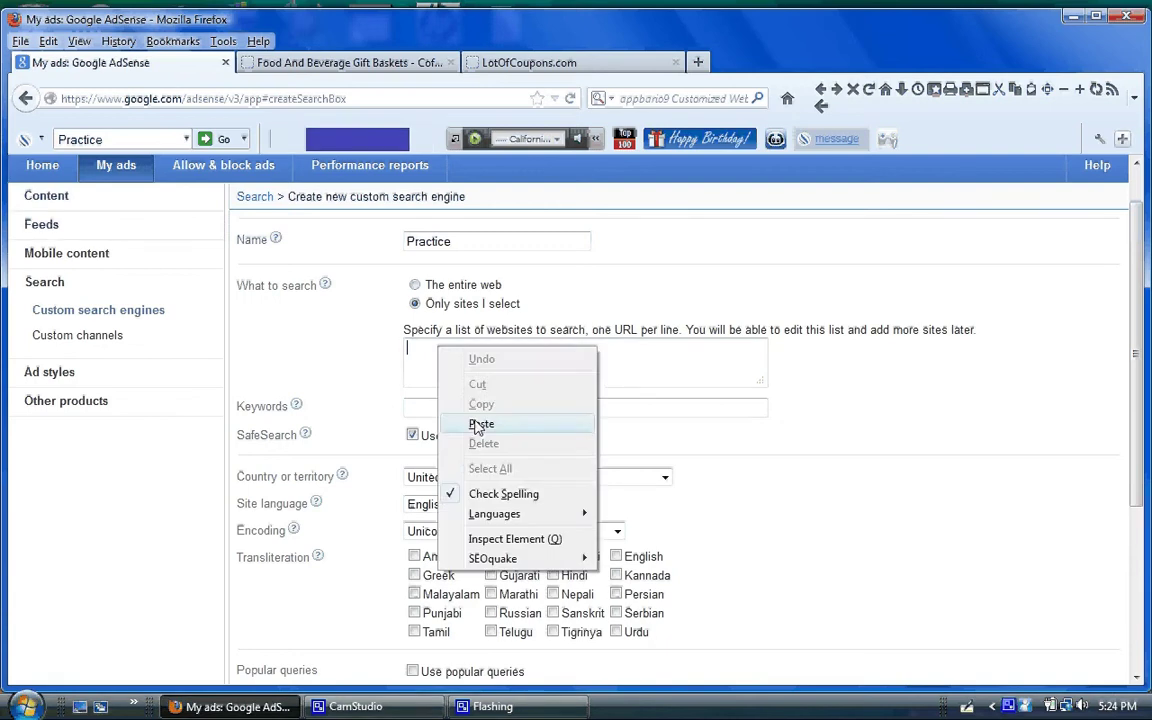
pyautogui.click(481, 424)
pyautogui.hotkey('ctrl', 'pageup')
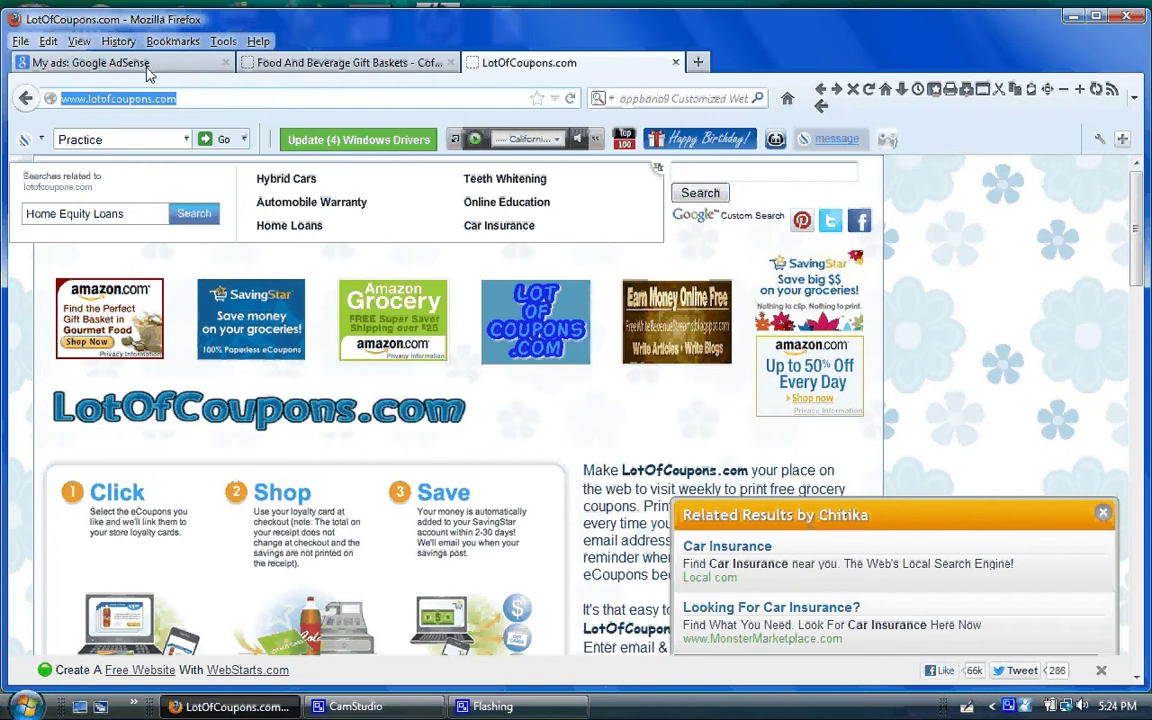
pyautogui.click(110, 63)
pyautogui.press('Return')
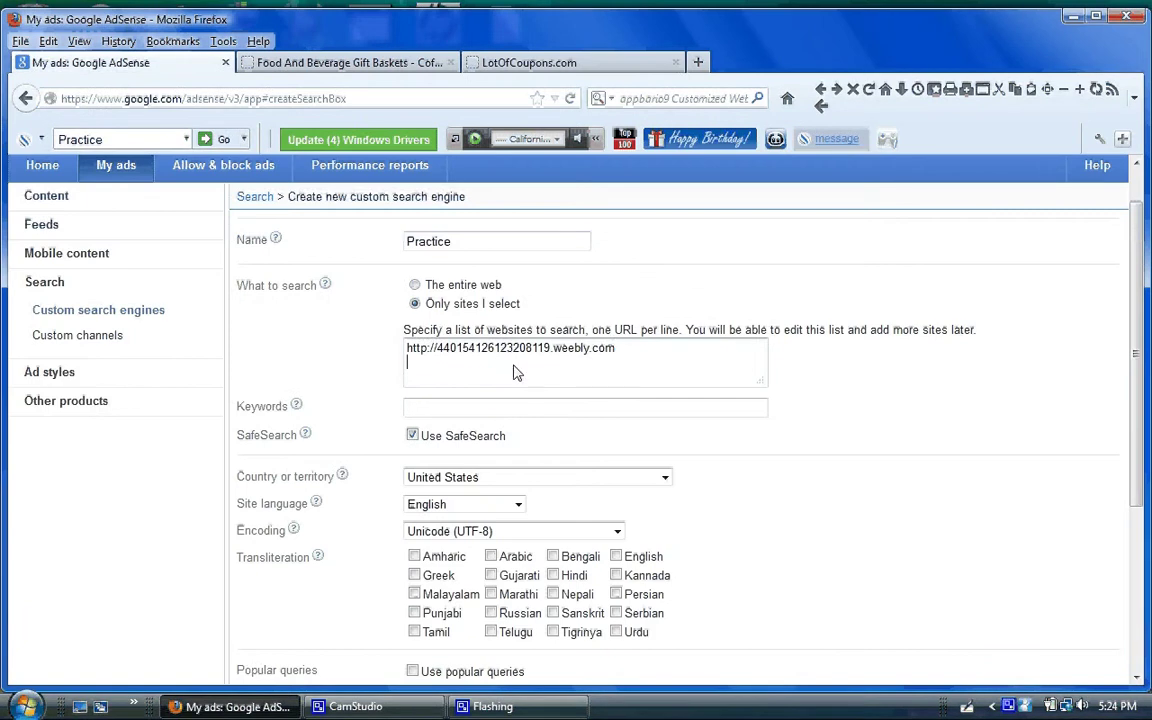
pyautogui.rightClick(515, 372)
pyautogui.click(556, 444)
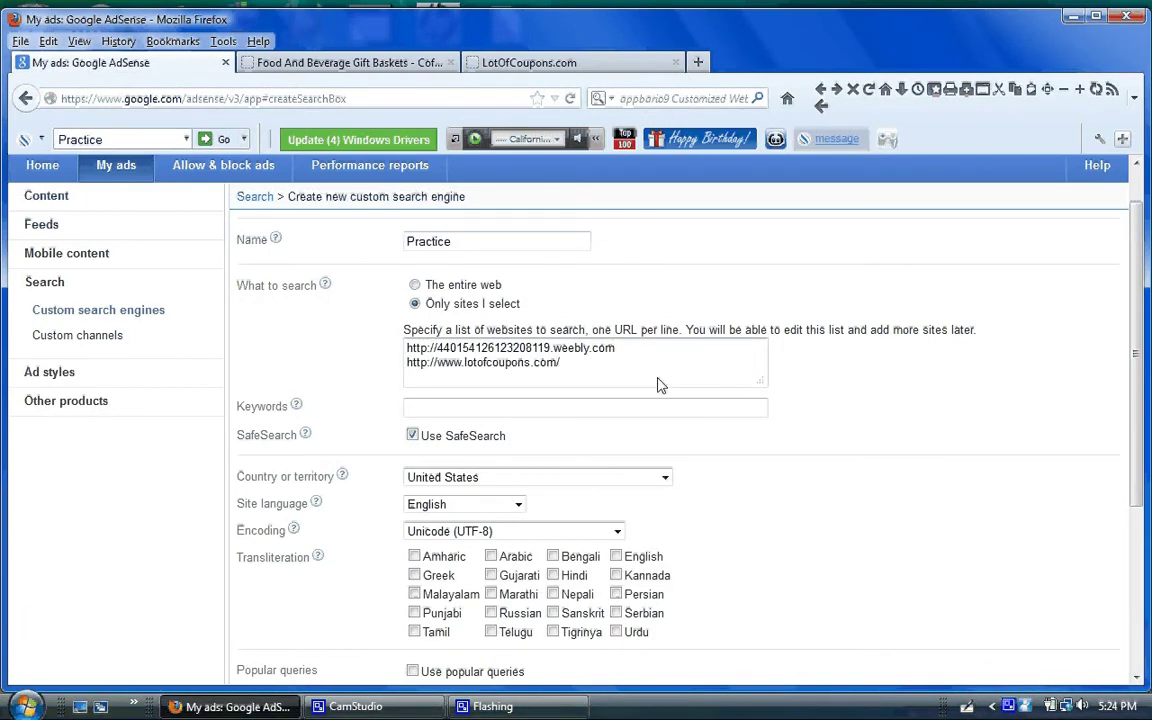
# Trim the trailing slash and enter the keywords 'coffee, coffee gift ideas'.
pyautogui.press('BackSpace')
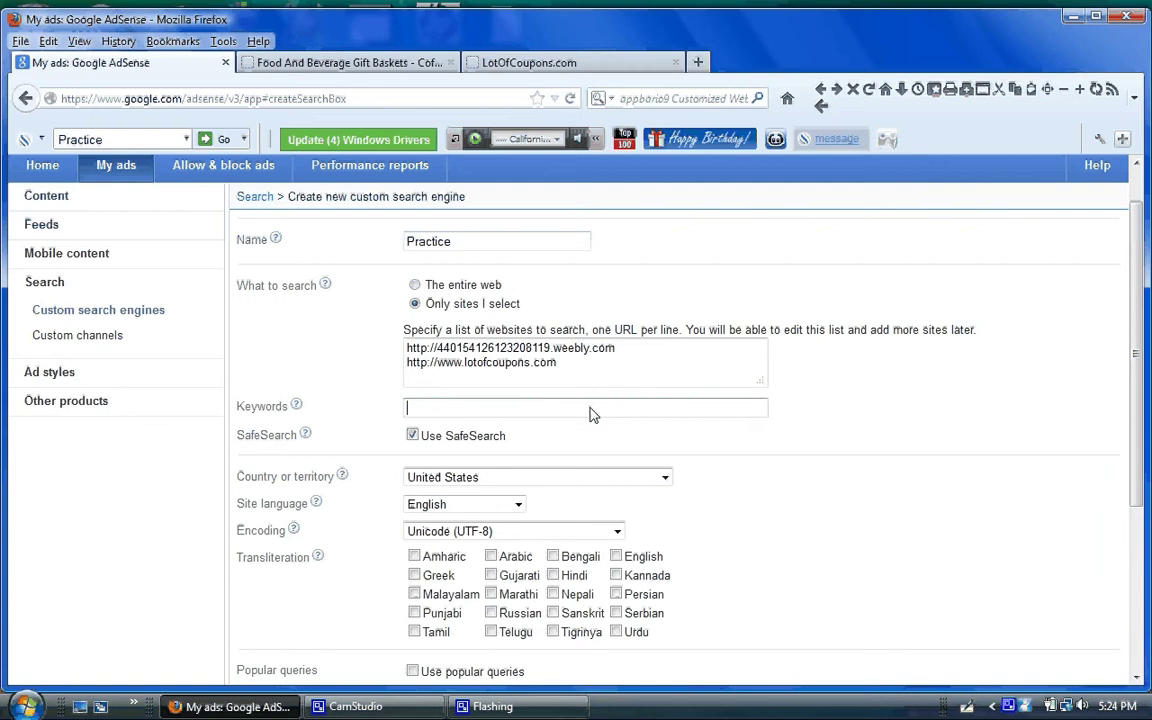
pyautogui.click(581, 409)
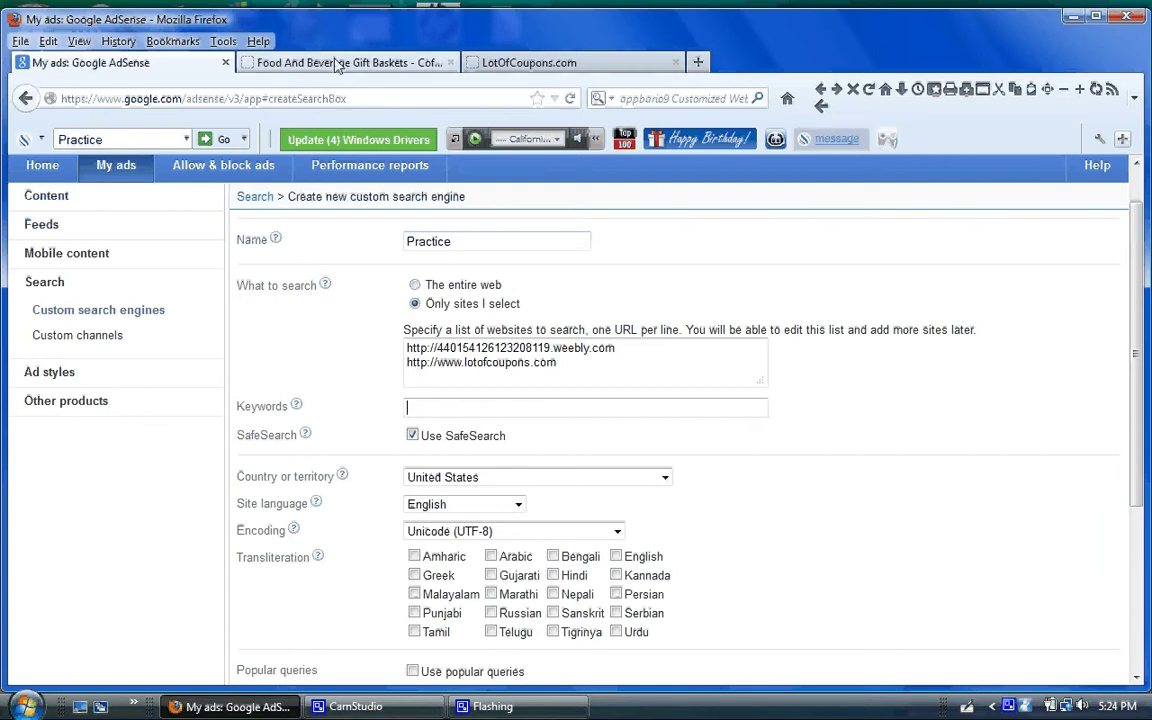
pyautogui.click(338, 63)
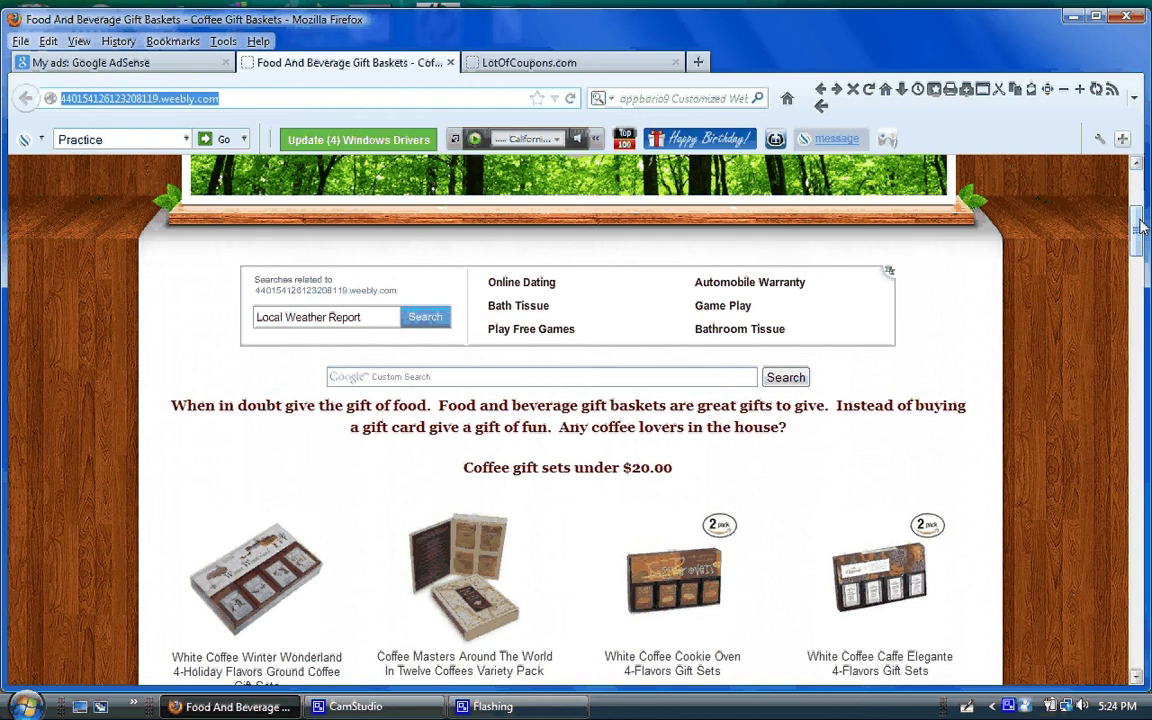
pyautogui.moveTo(1140, 226); pyautogui.dragTo(1133, 182)
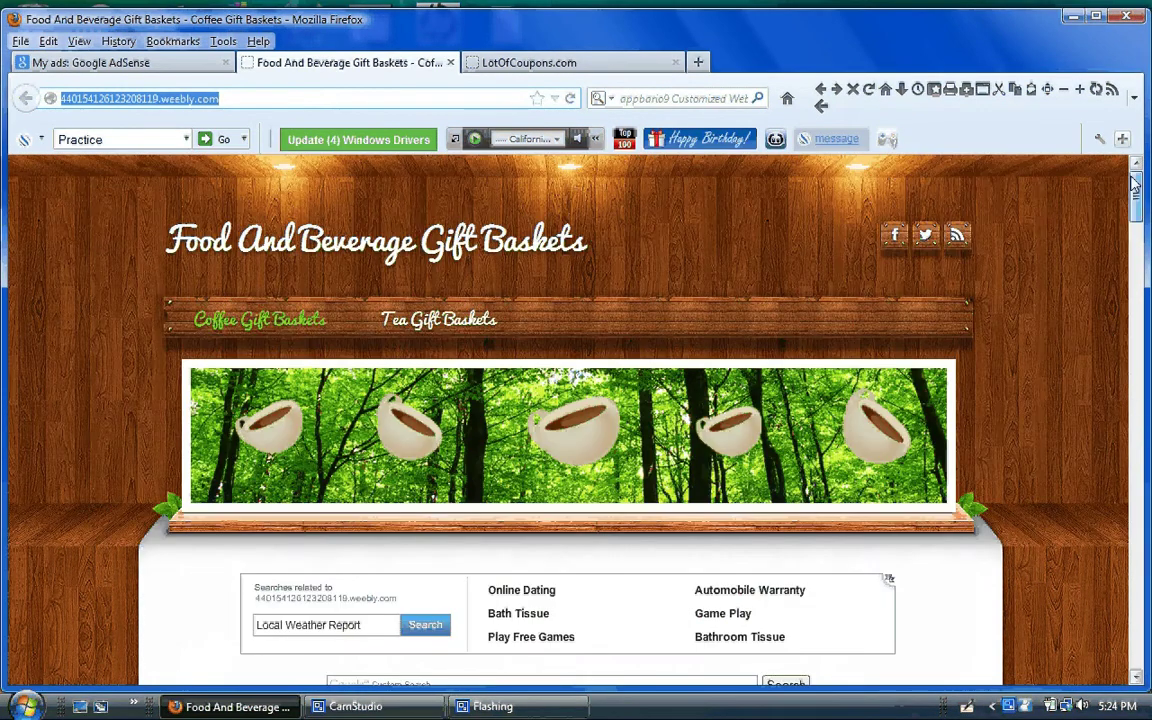
pyautogui.hotkey('ctrl', 'pageup')
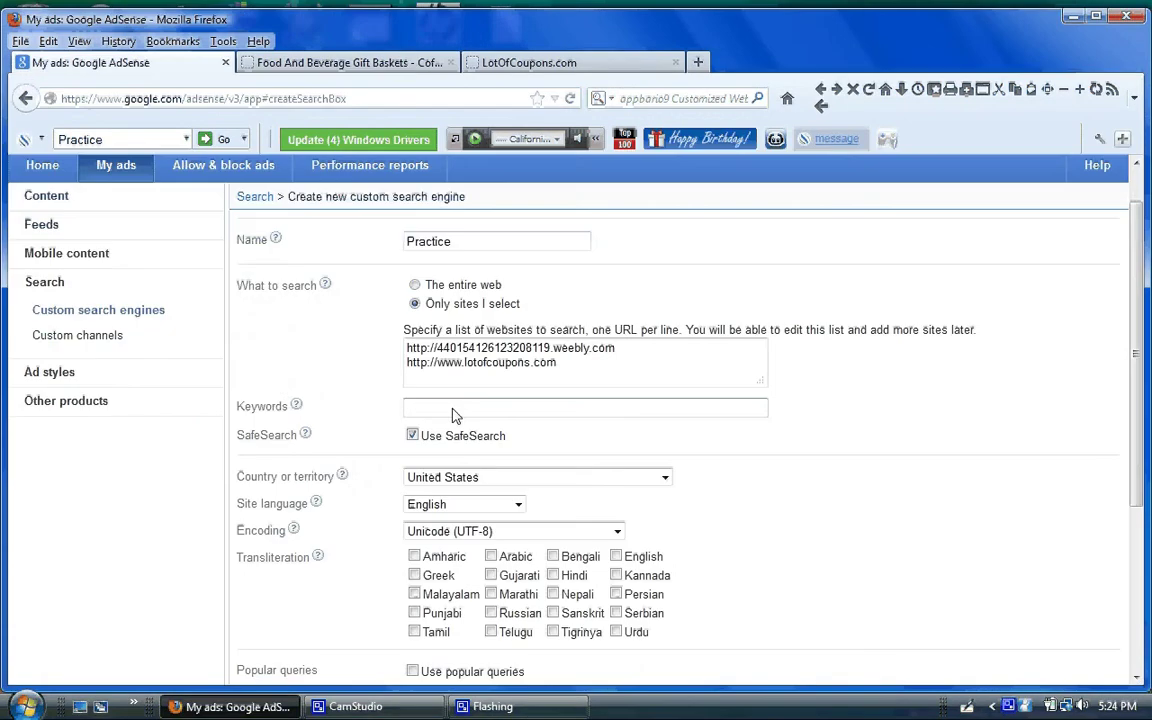
pyautogui.click(452, 415)
pyautogui.write('coffee, coffee gift ideas')
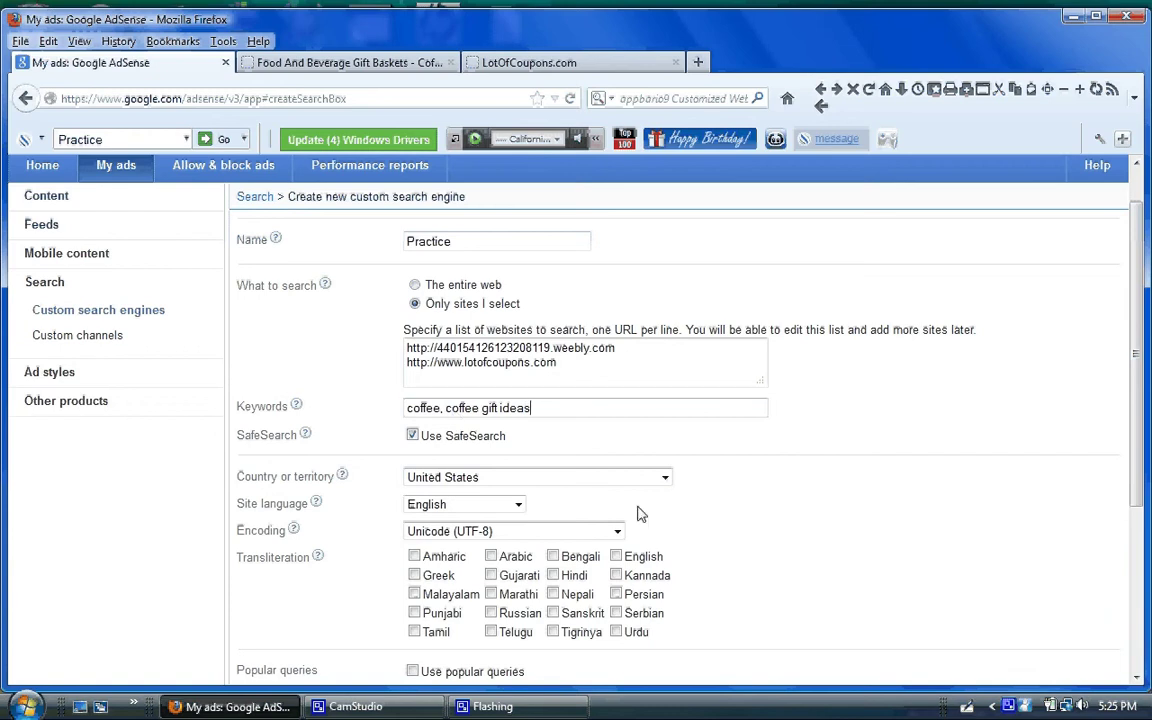
# Review the advanced settings, expanding and collapsing Custom channels.
pyautogui.scroll(-1, 740, 527)
pyautogui.scroll(-3, 741, 528)
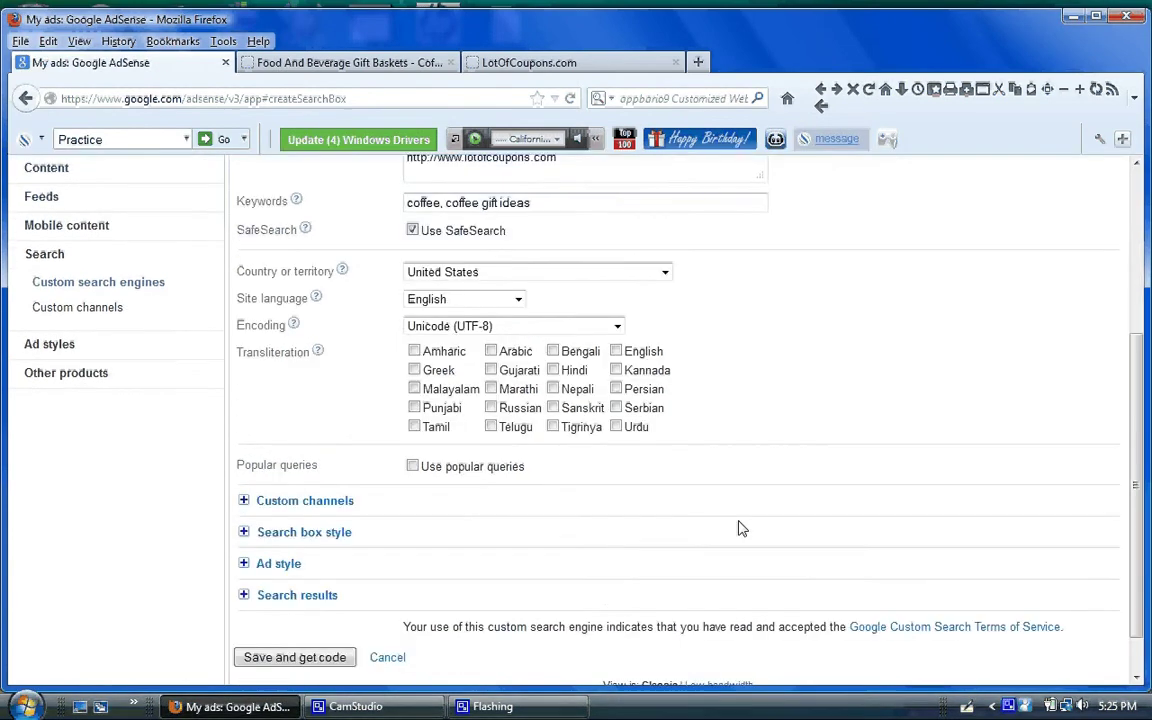
pyautogui.scroll(-2, 507, 216)
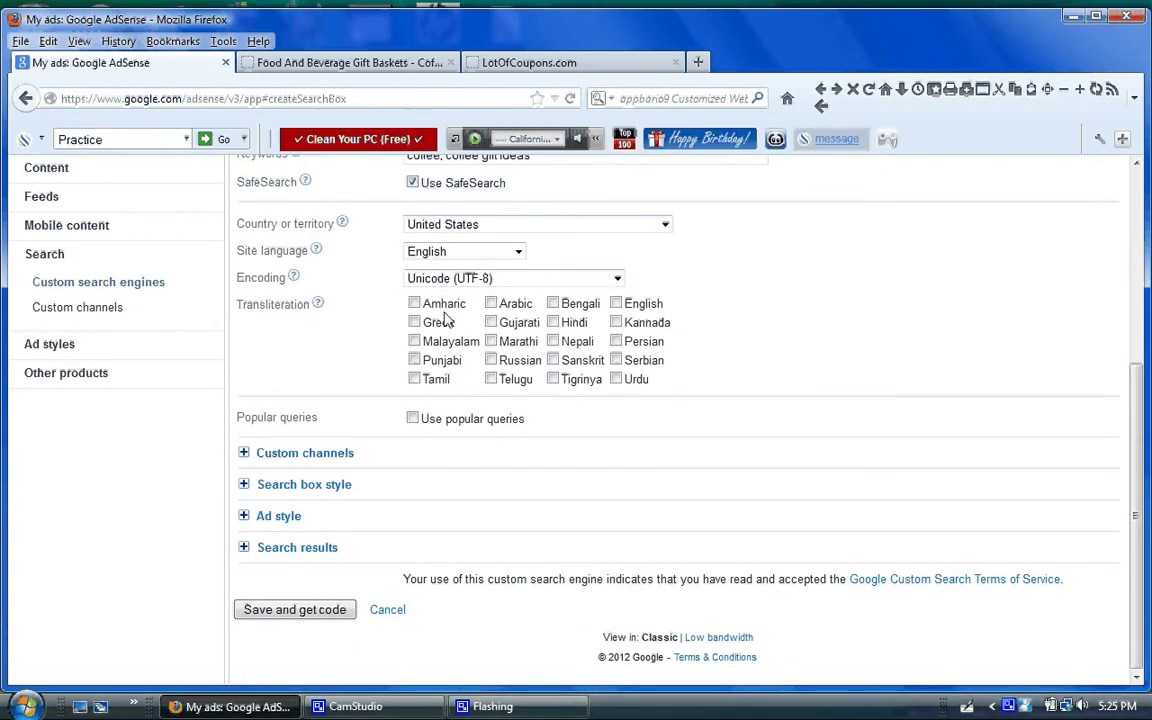
pyautogui.click(244, 453)
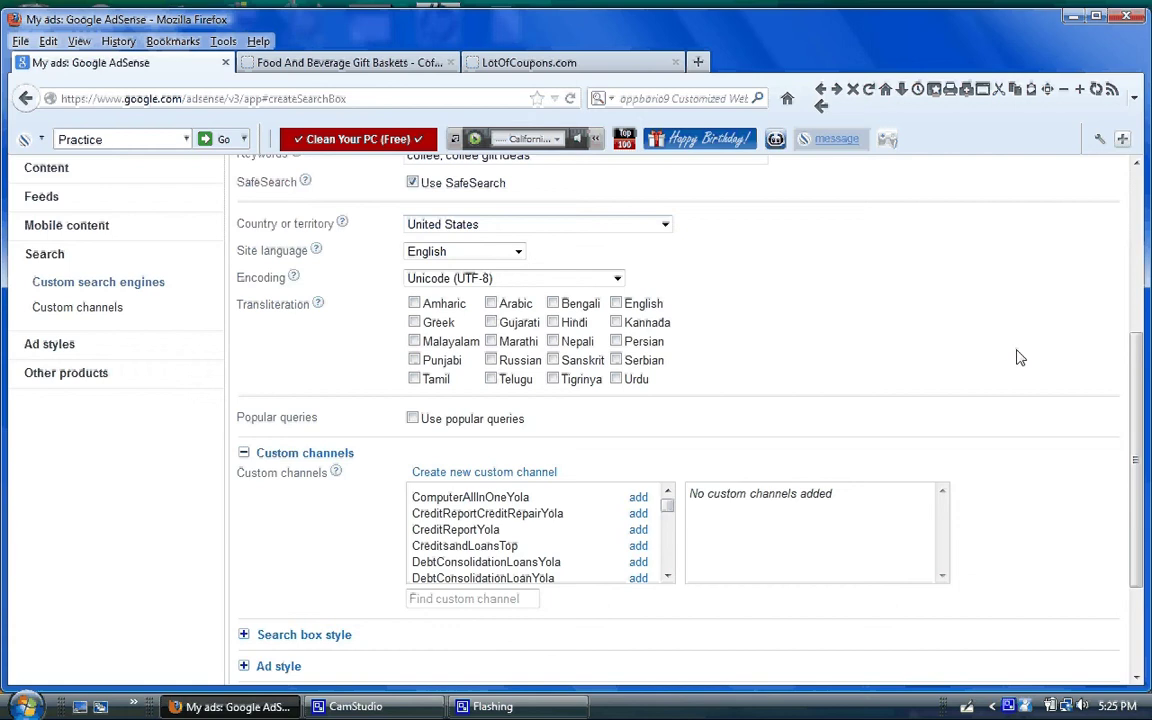
pyautogui.scroll(-3, 1136, 417)
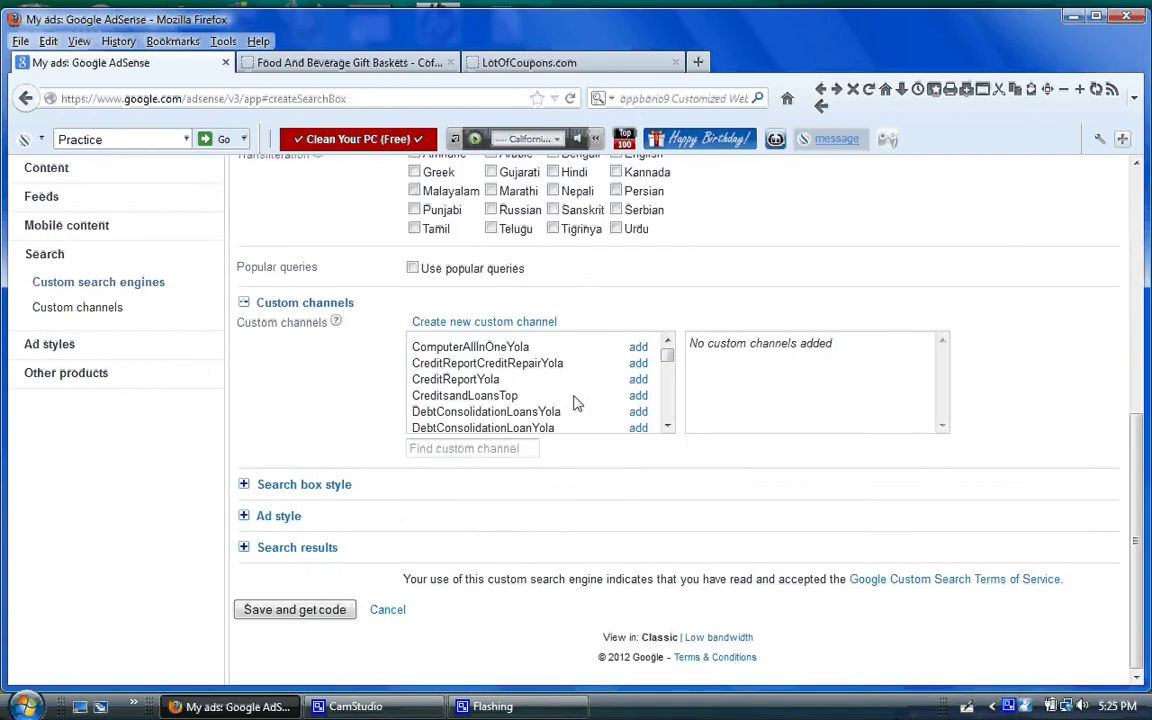
pyautogui.click(258, 302)
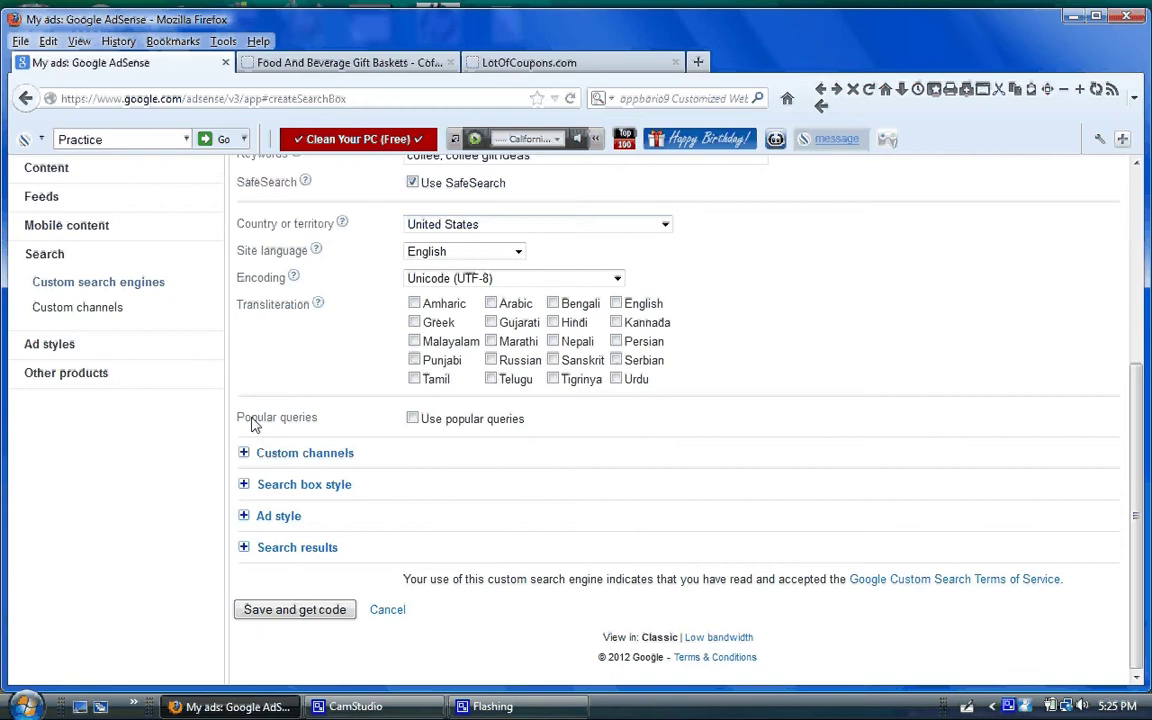
# Show the search box style options, keeping the plain watermarked search box.
pyautogui.click(244, 486)
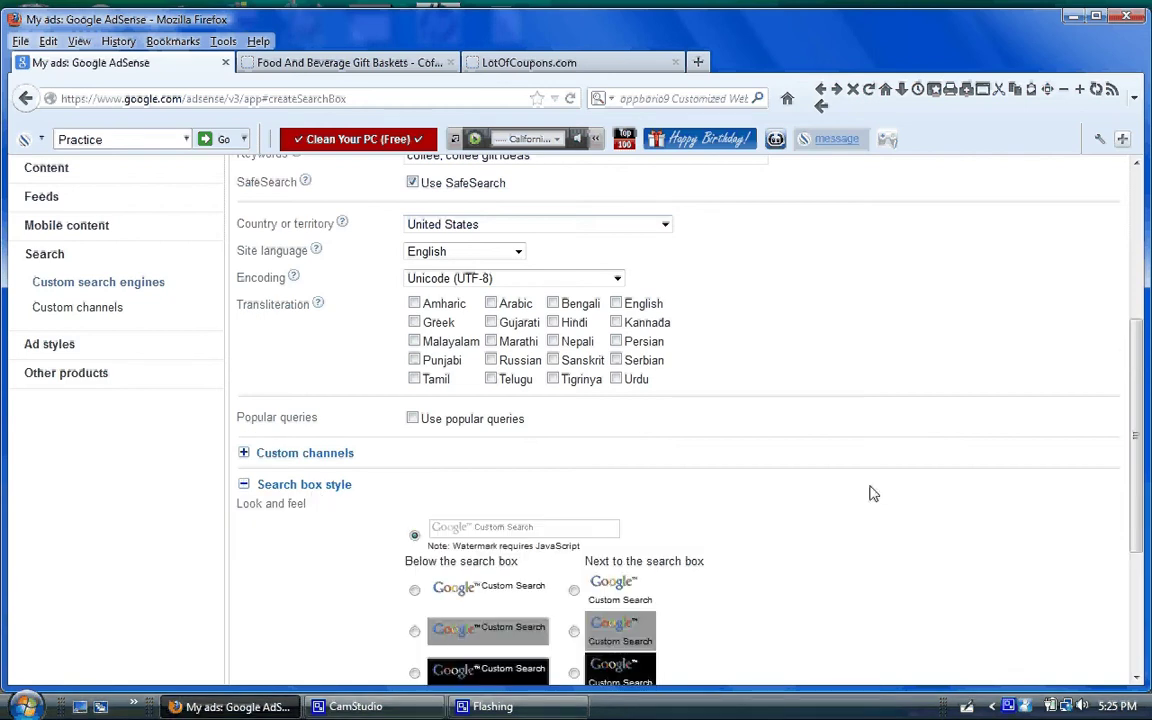
pyautogui.scroll(-5, 870, 493)
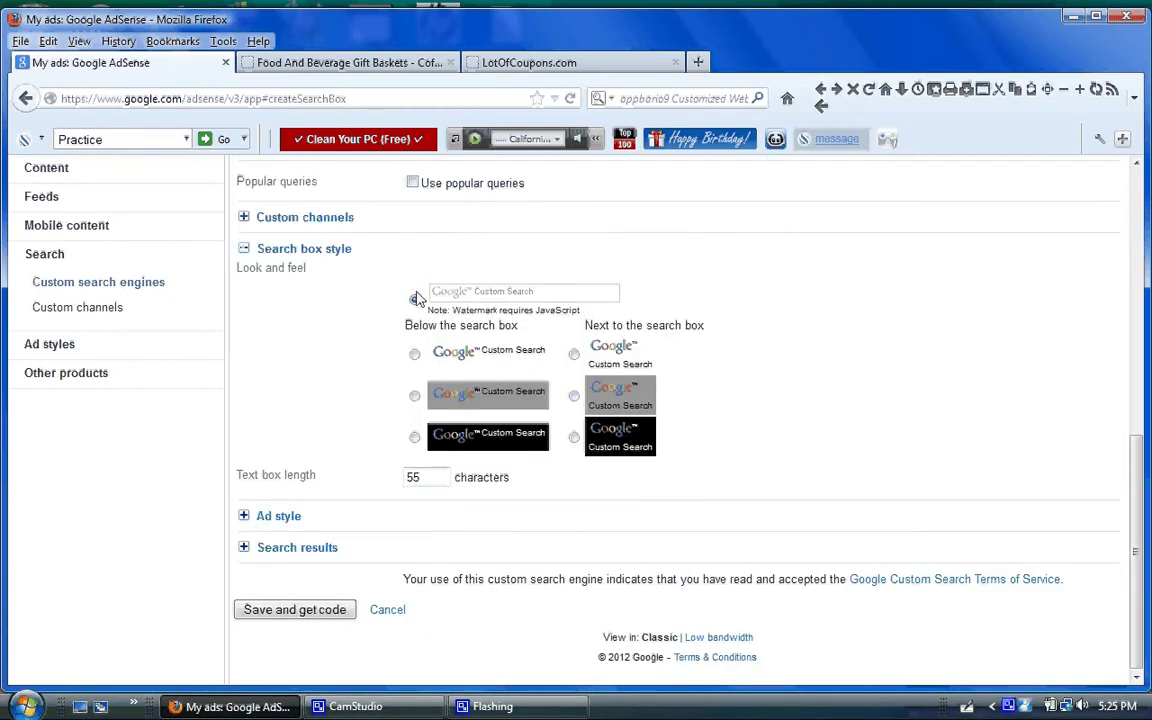
pyautogui.click(415, 396)
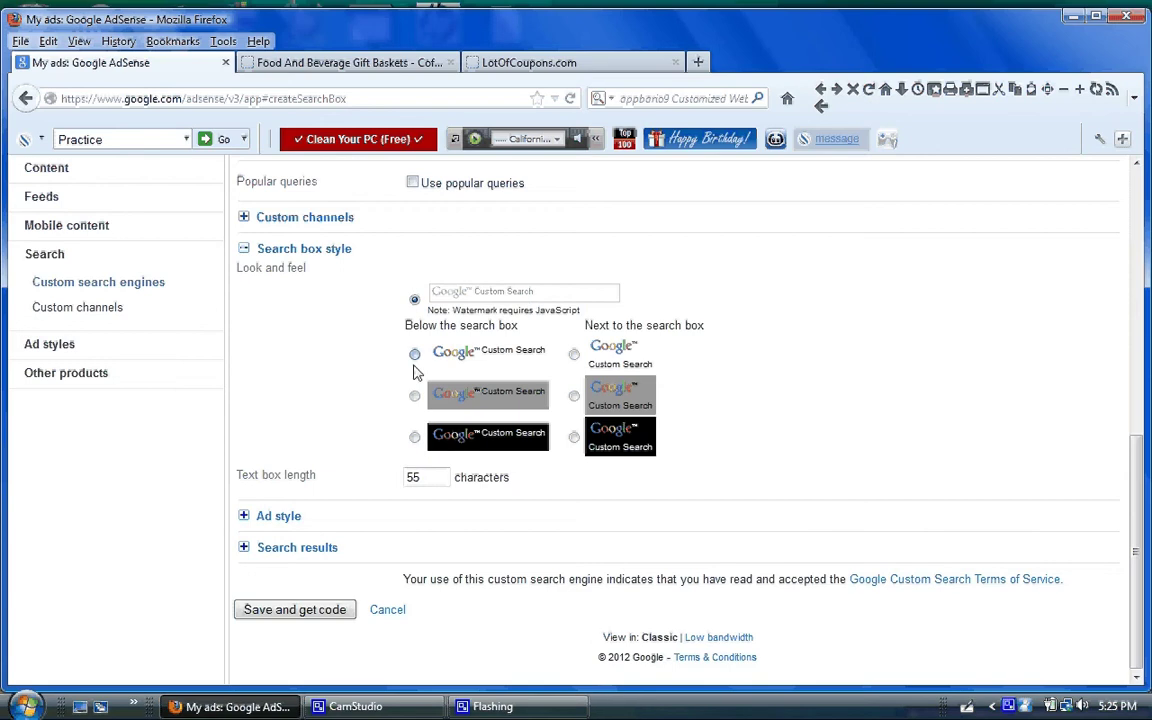
pyautogui.click(414, 299)
pyautogui.click(338, 63)
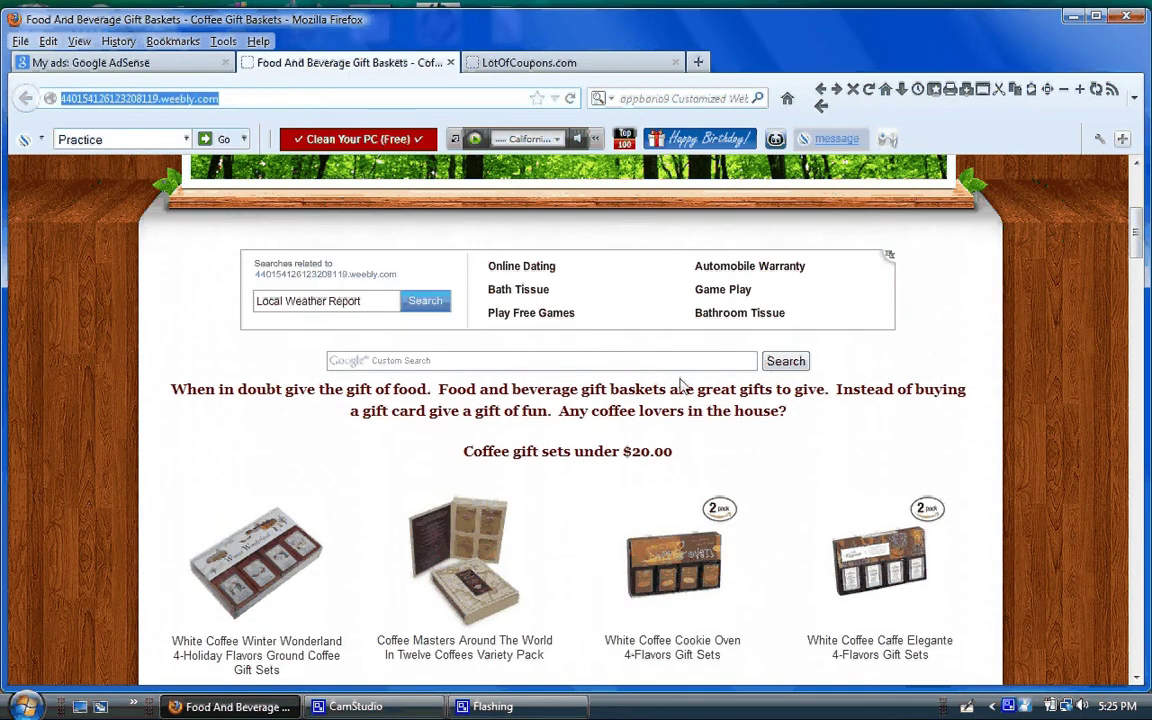
pyautogui.hotkey('ctrl', 'shift', 'Tab')
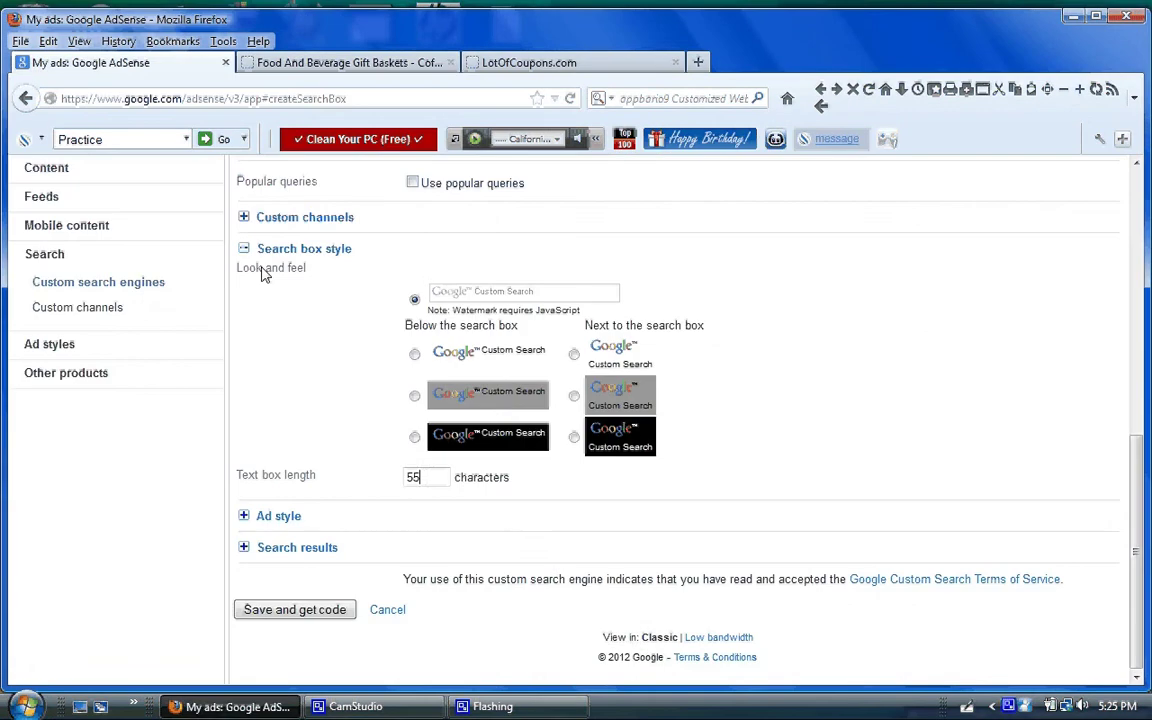
# Set the text box length to 75 and compare with the other sites.
pyautogui.press('BackSpace')
pyautogui.press('BackSpace')
pyautogui.write('75')
pyautogui.click(529, 62)
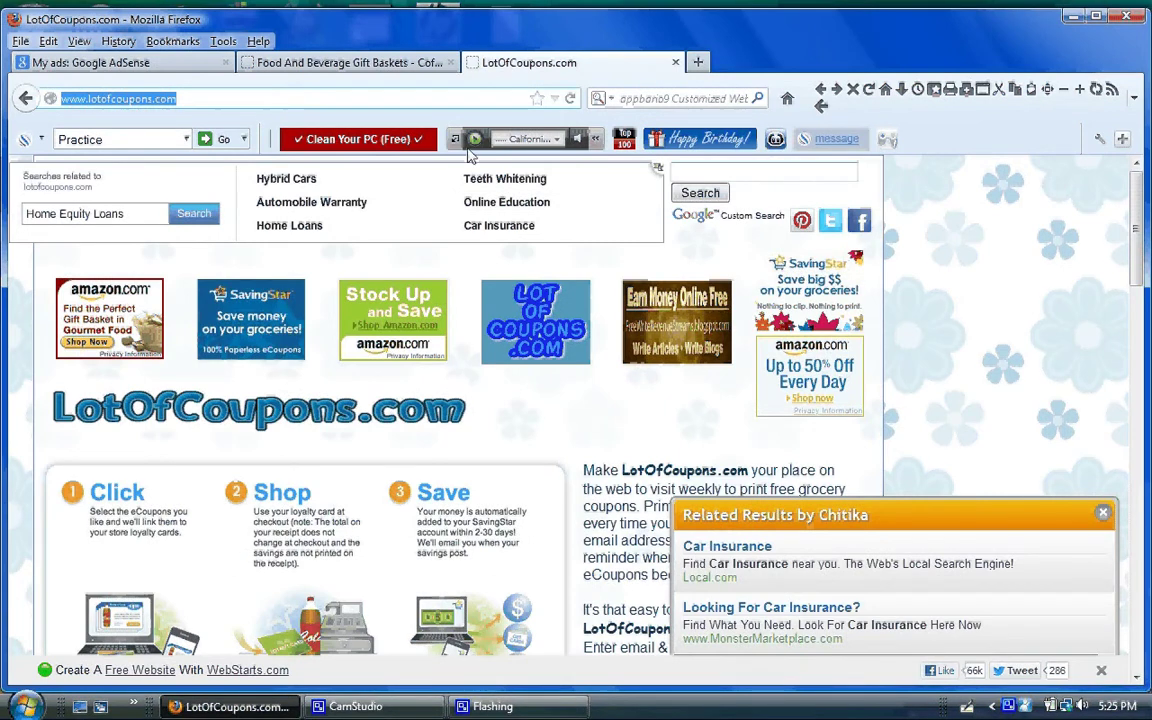
pyautogui.hotkey('ctrl', 'Tab')
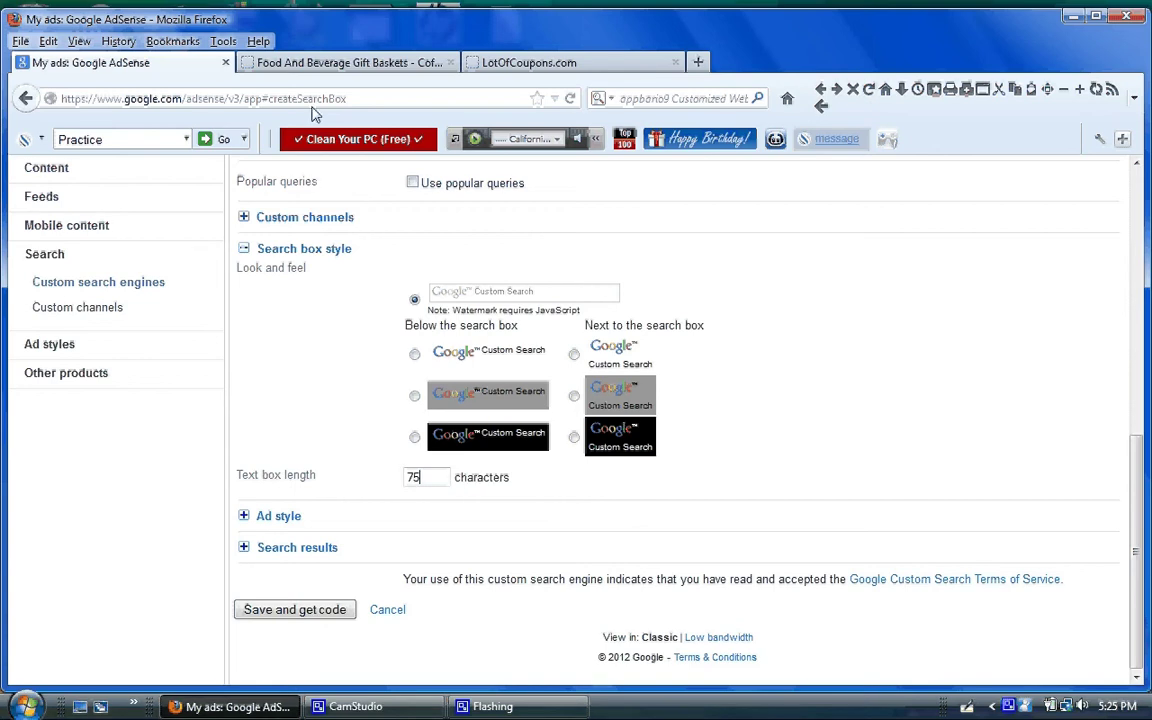
pyautogui.hotkey('ctrl', 'Tab')
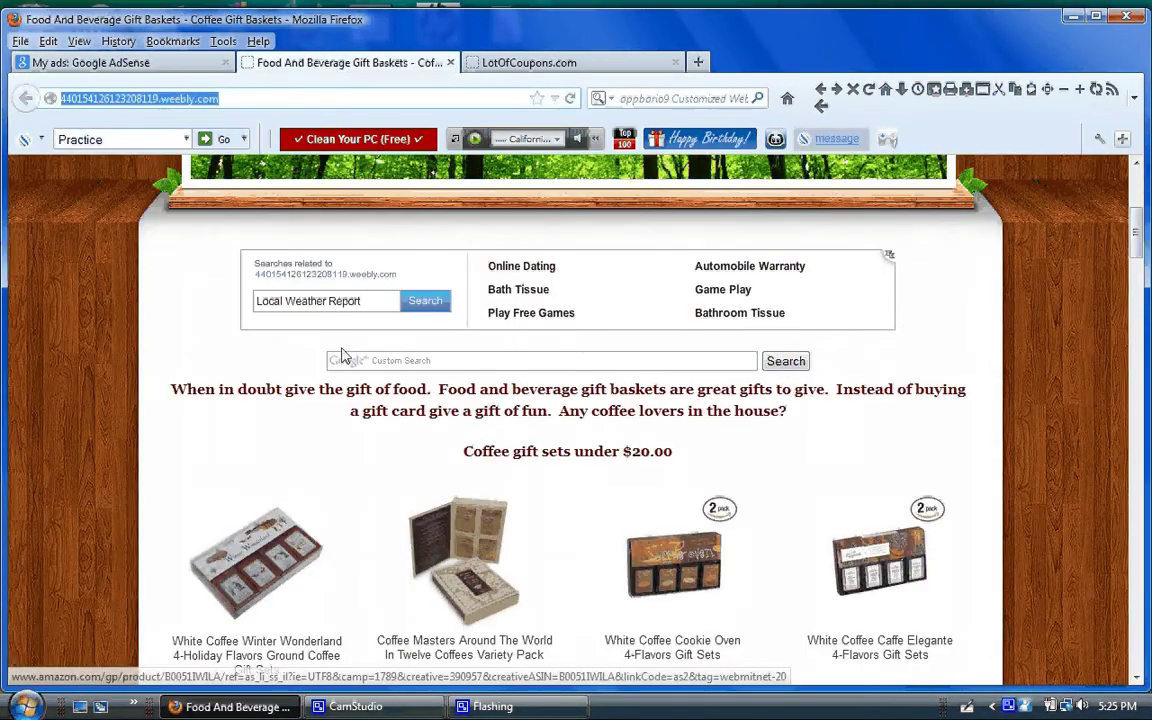
pyautogui.hotkey('ctrl', 'shift', 'Tab')
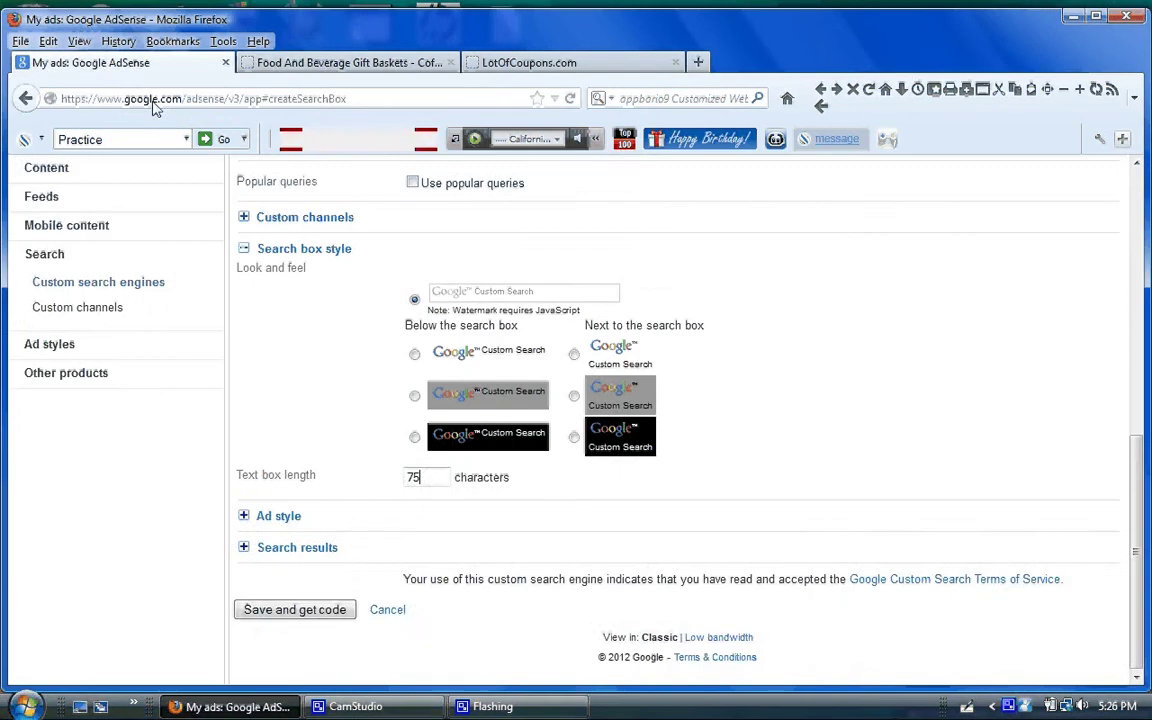
pyautogui.click(245, 517)
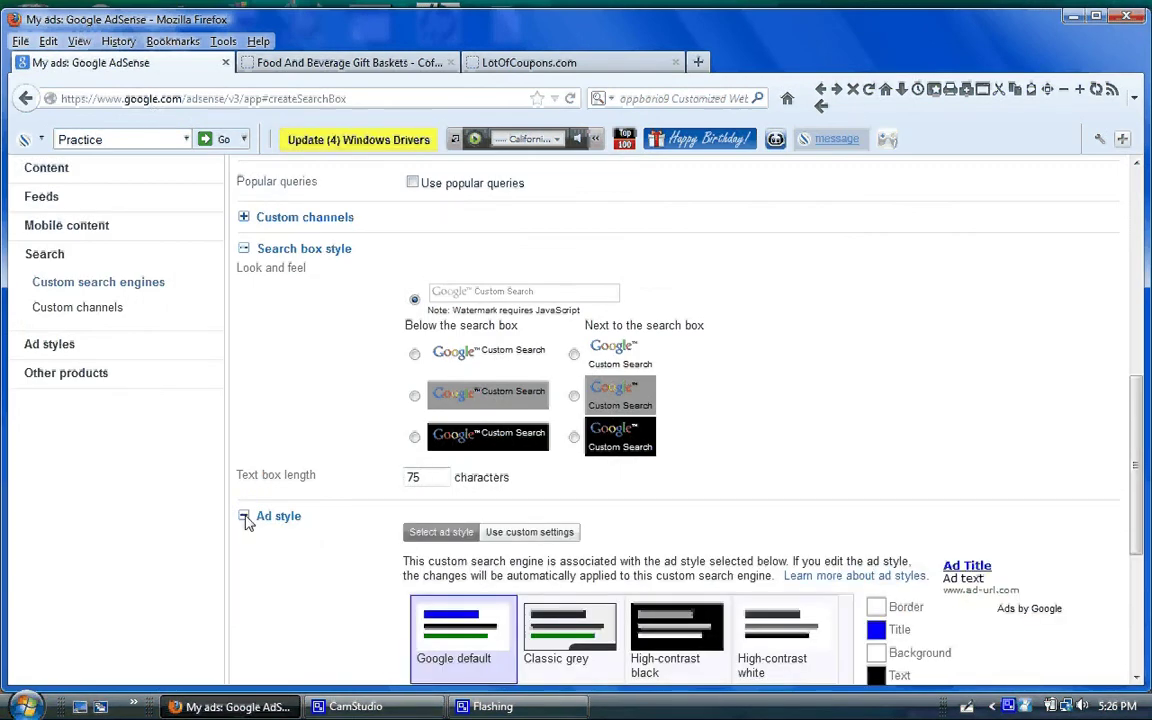
pyautogui.scroll(-5, 830, 506)
pyautogui.scroll(2, 541, 448)
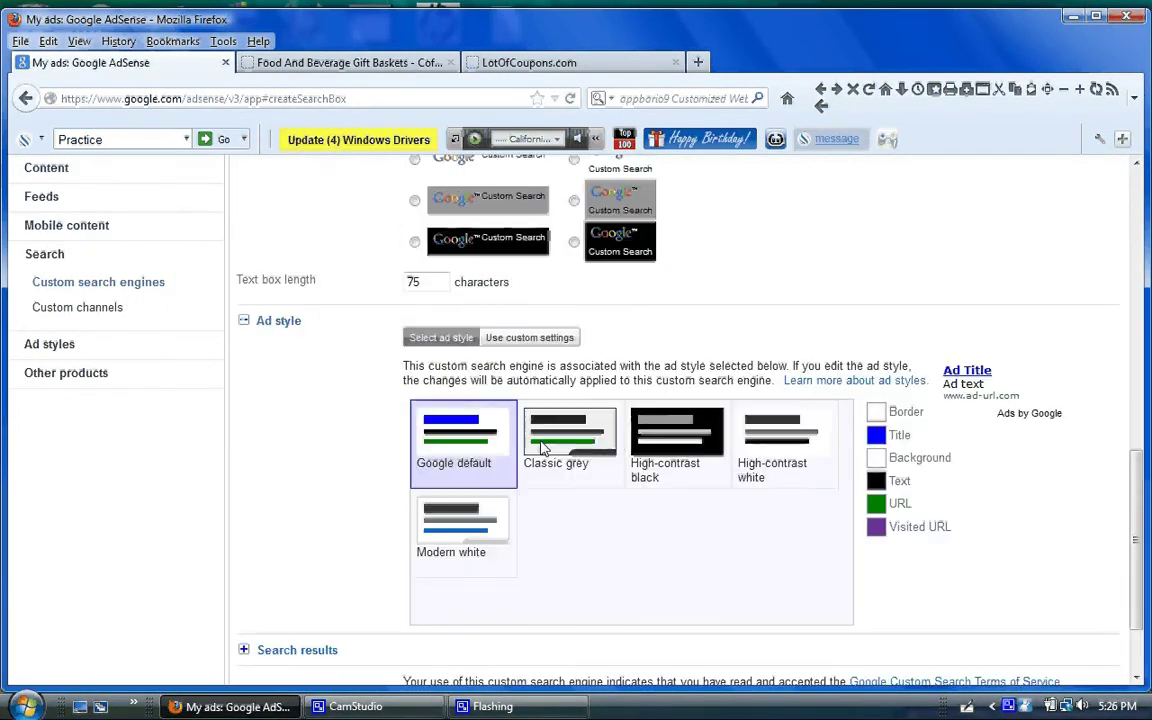
pyautogui.click(541, 448)
pyautogui.click(665, 455)
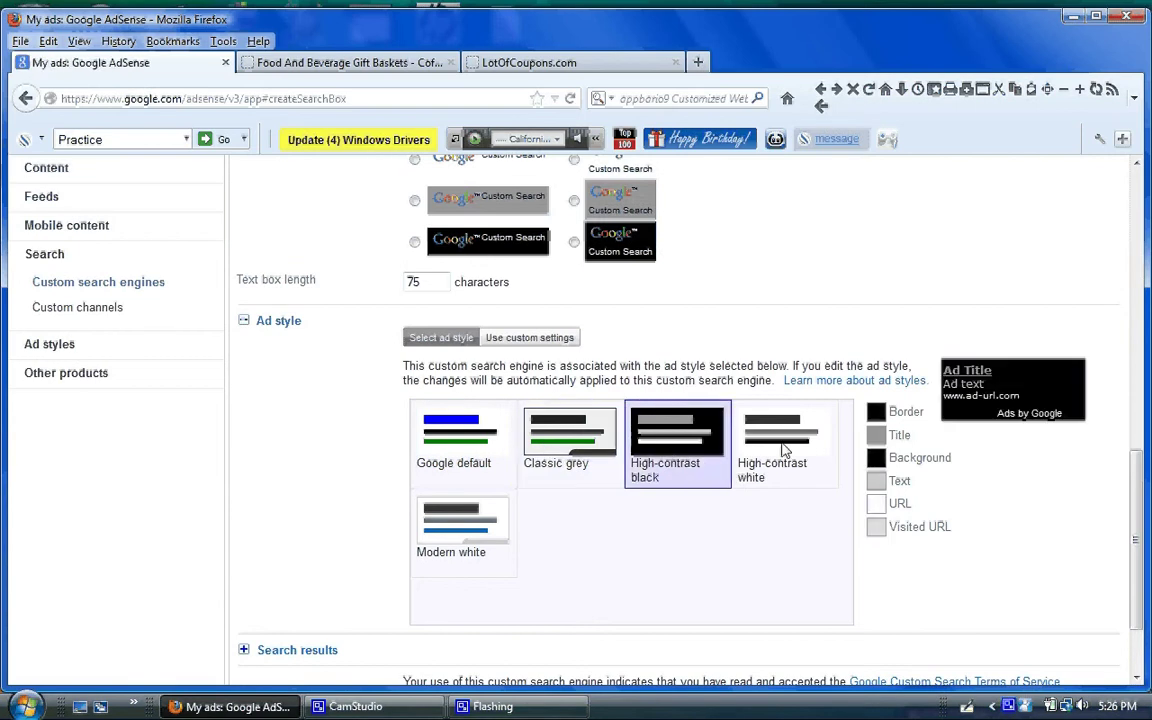
pyautogui.click(775, 440)
pyautogui.click(452, 550)
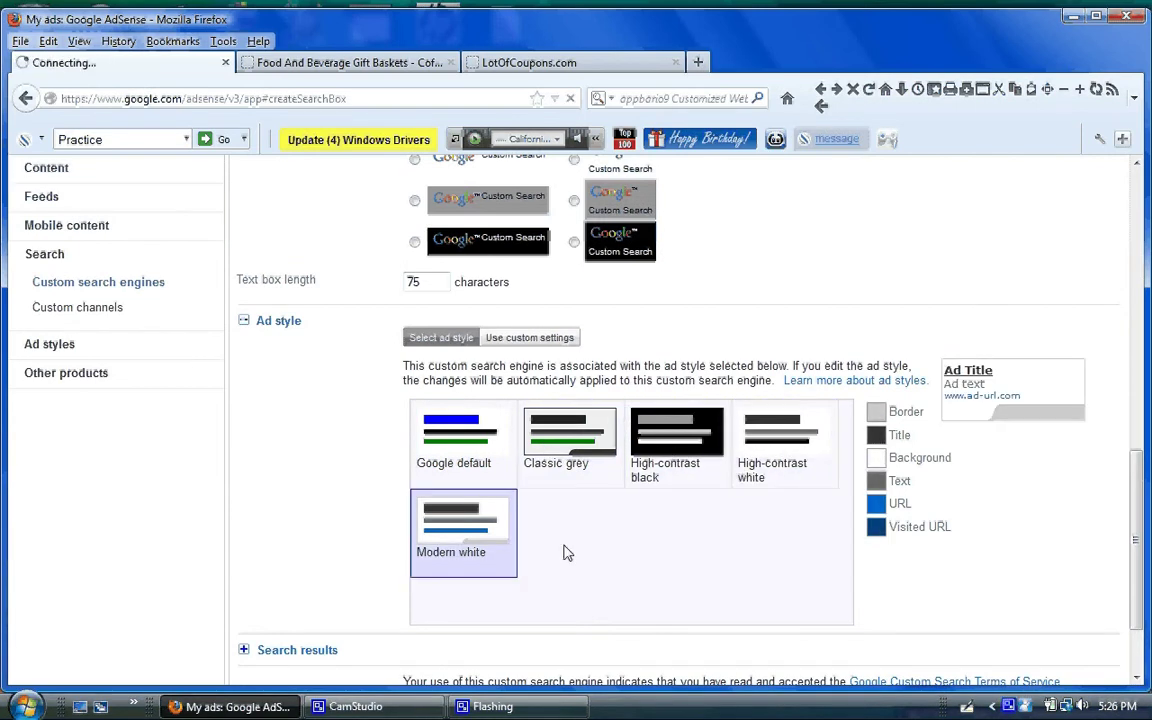
pyautogui.click(797, 452)
pyautogui.click(648, 443)
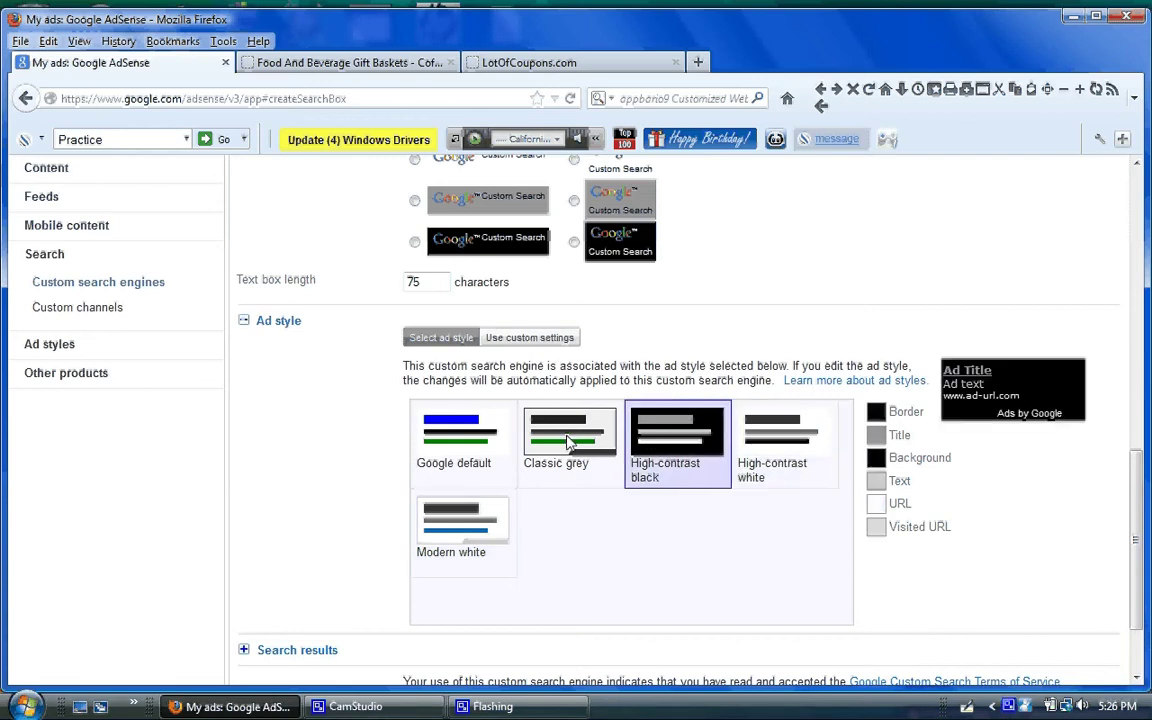
pyautogui.click(465, 440)
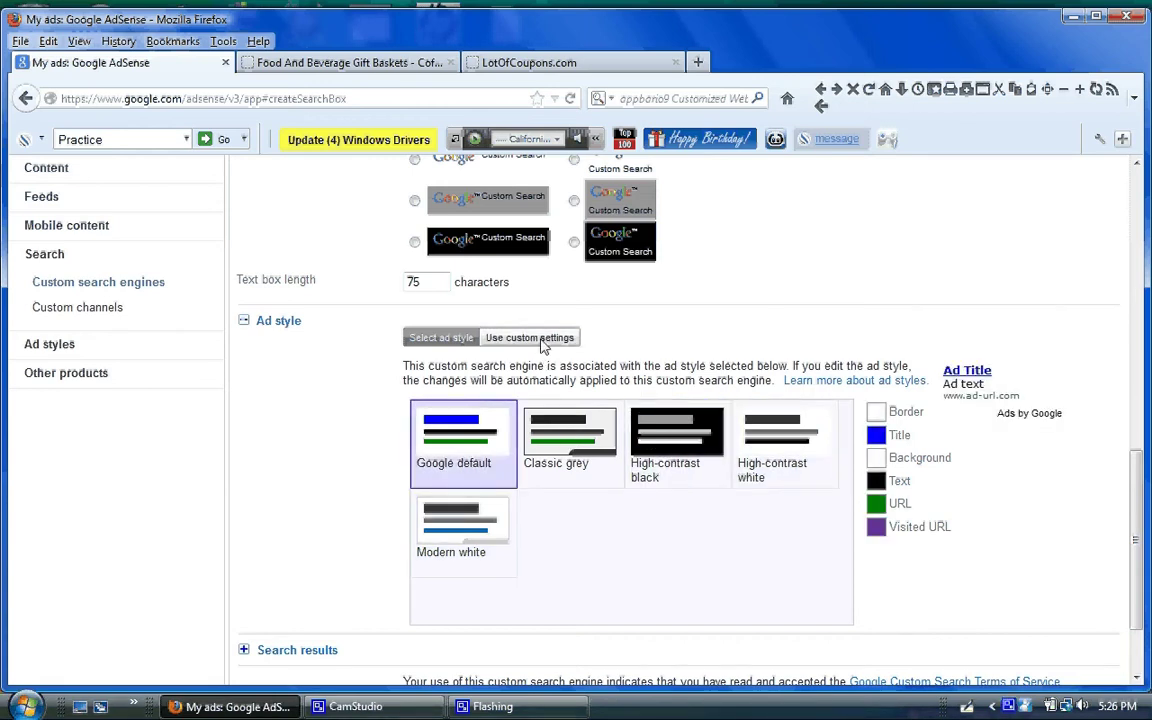
# Use custom ad colours: border and title 660000, background FFCC66.
pyautogui.click(541, 339)
pyautogui.click(573, 431)
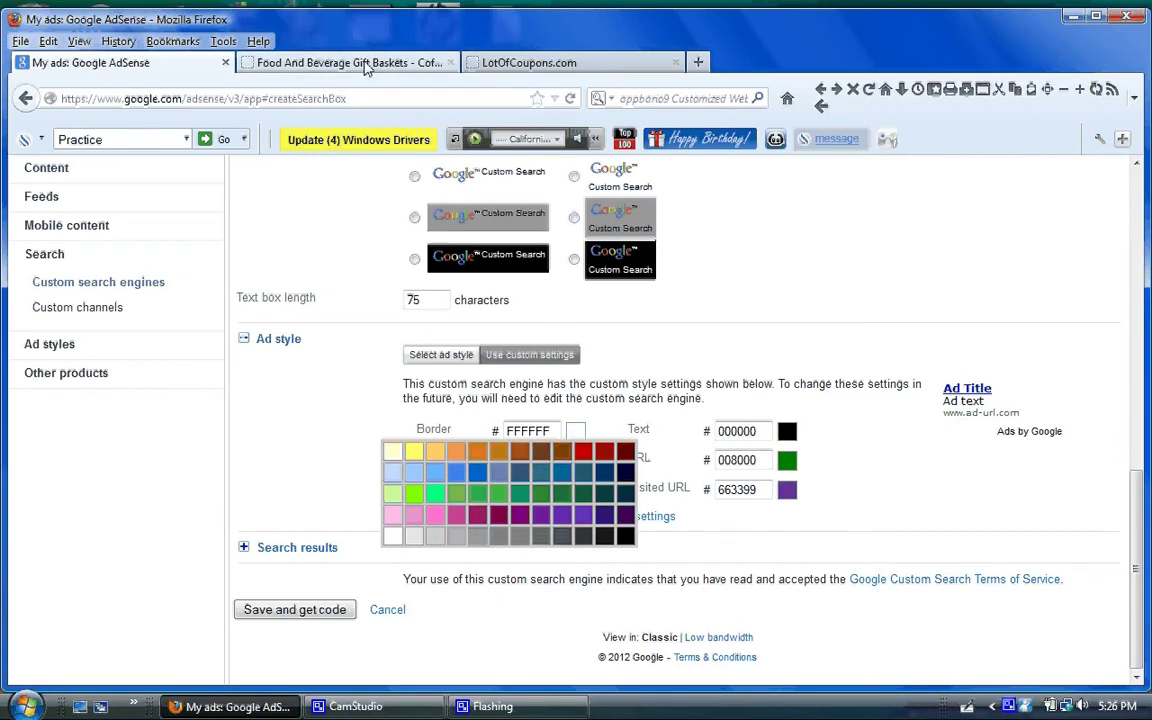
pyautogui.click(624, 452)
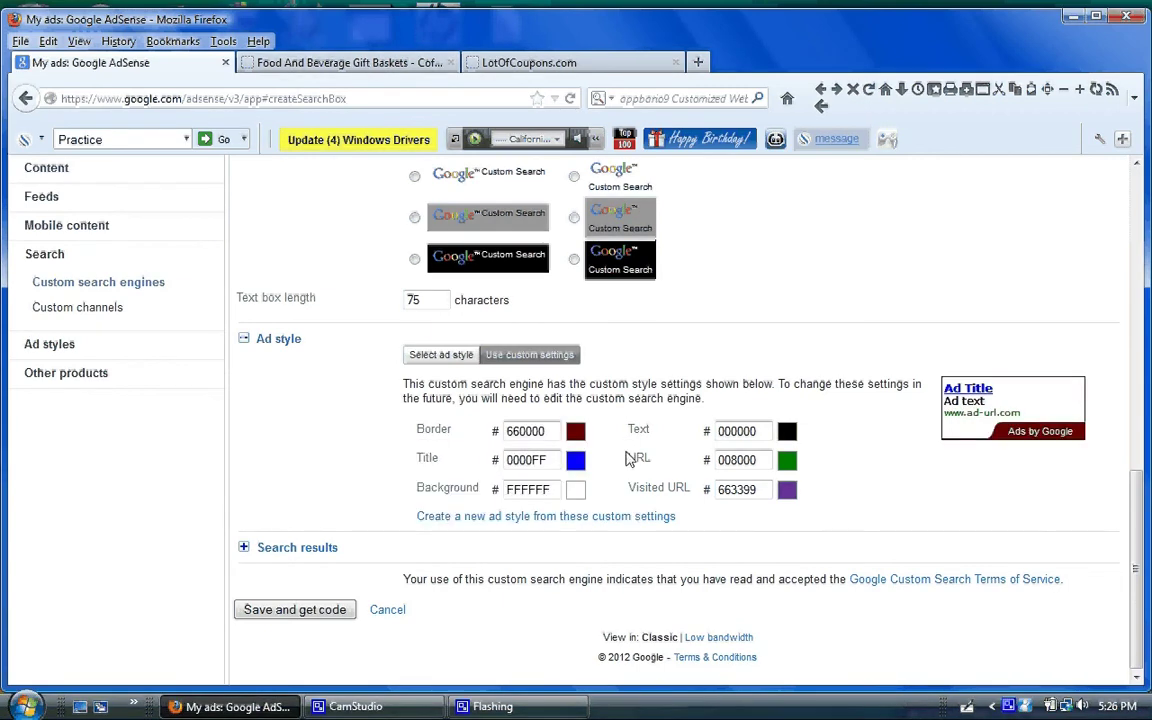
pyautogui.click(576, 461)
pyautogui.click(624, 482)
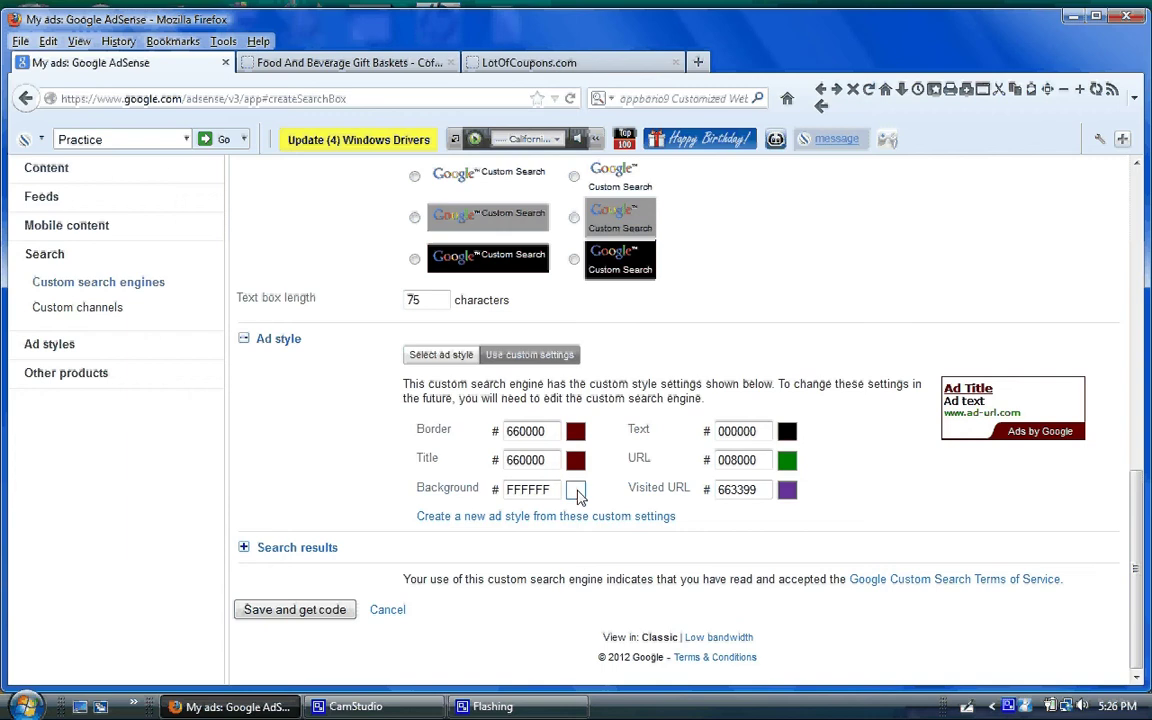
pyautogui.click(576, 490)
pyautogui.click(438, 513)
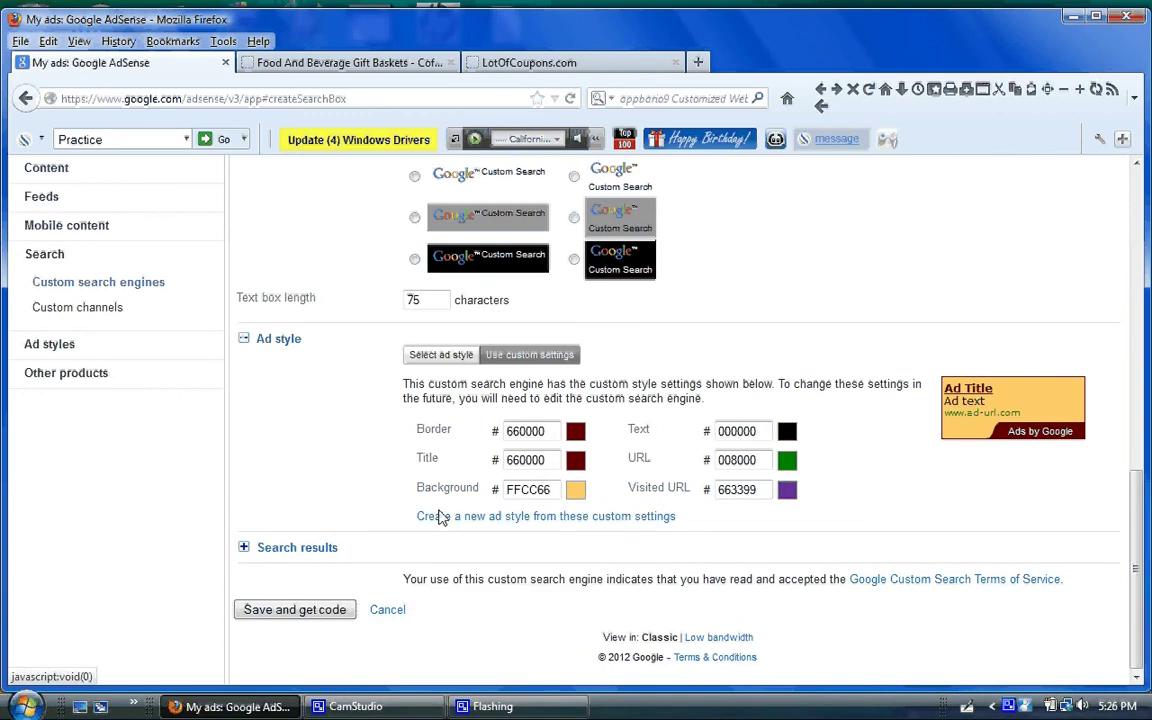
# Set ad text CC0000, URL 660000 and visited URL 6F3C1B.
pyautogui.click(790, 433)
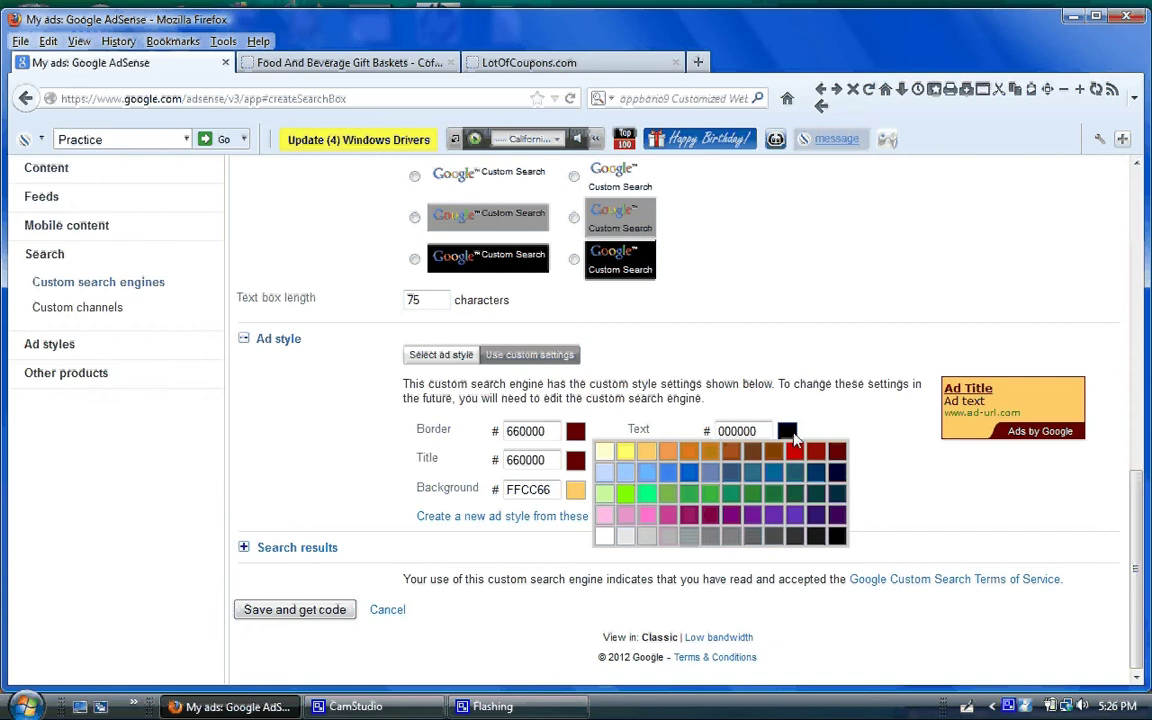
pyautogui.click(794, 454)
pyautogui.click(794, 456)
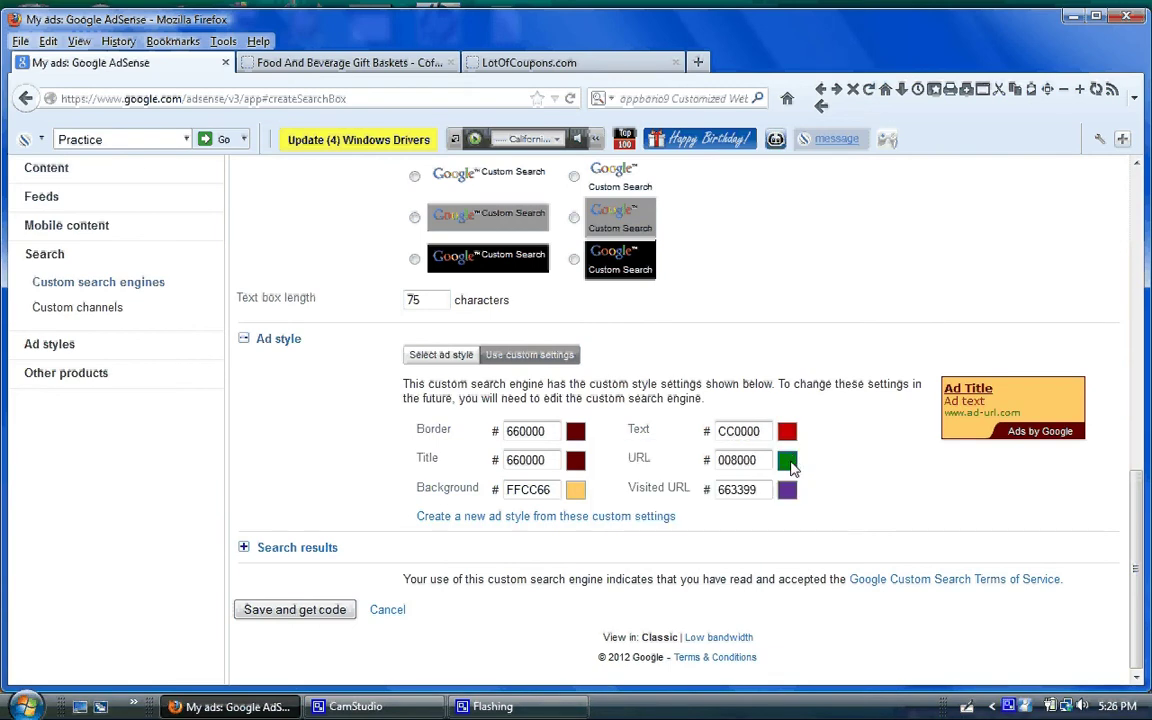
pyautogui.click(789, 464)
pyautogui.click(839, 483)
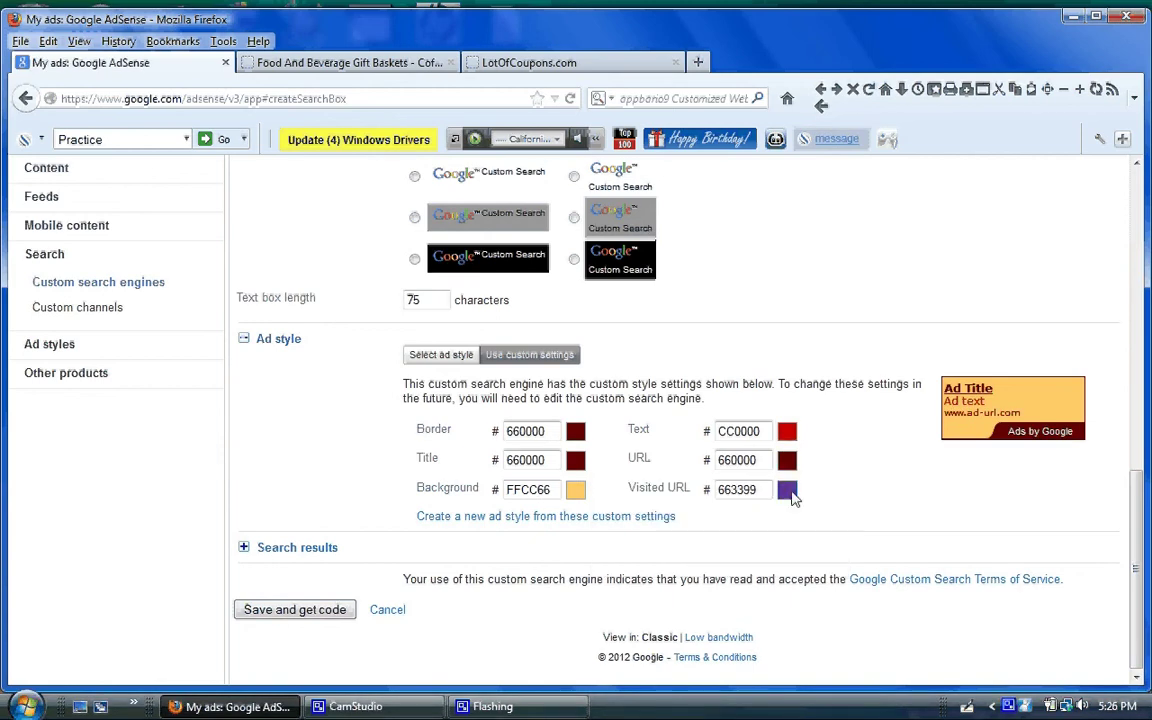
pyautogui.click(790, 497)
pyautogui.click(790, 509)
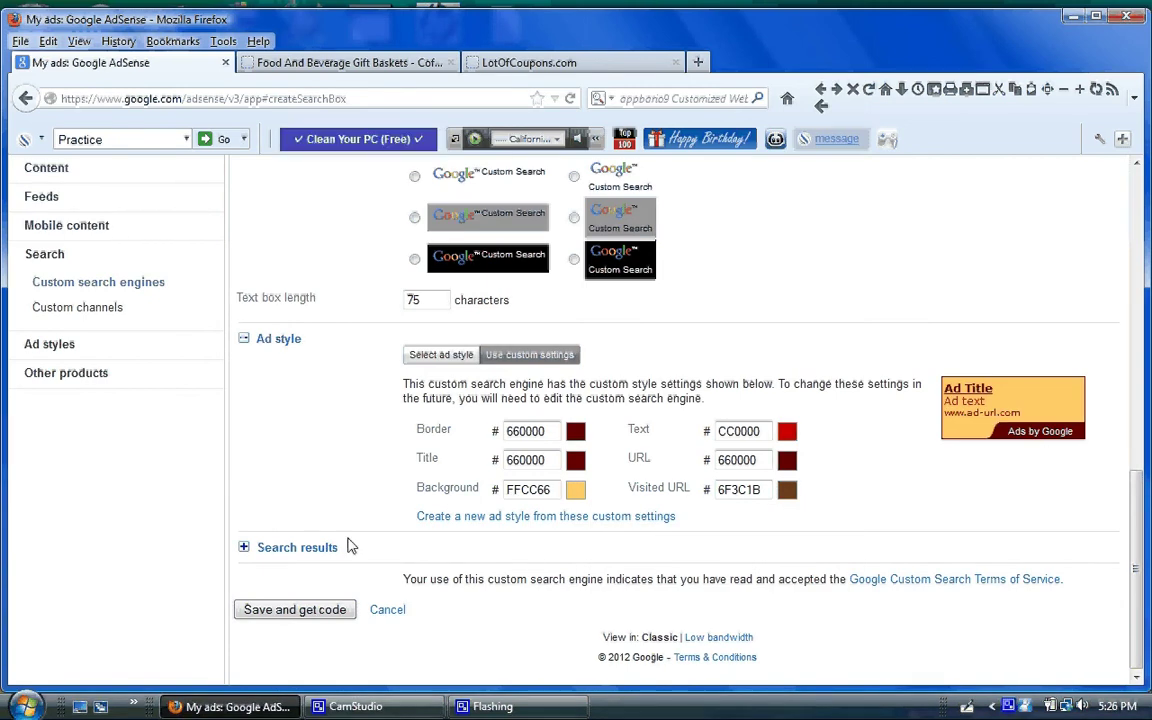
# Make search results open on a Google page in a new window, then view LotOfCoupons.com.
pyautogui.click(243, 547)
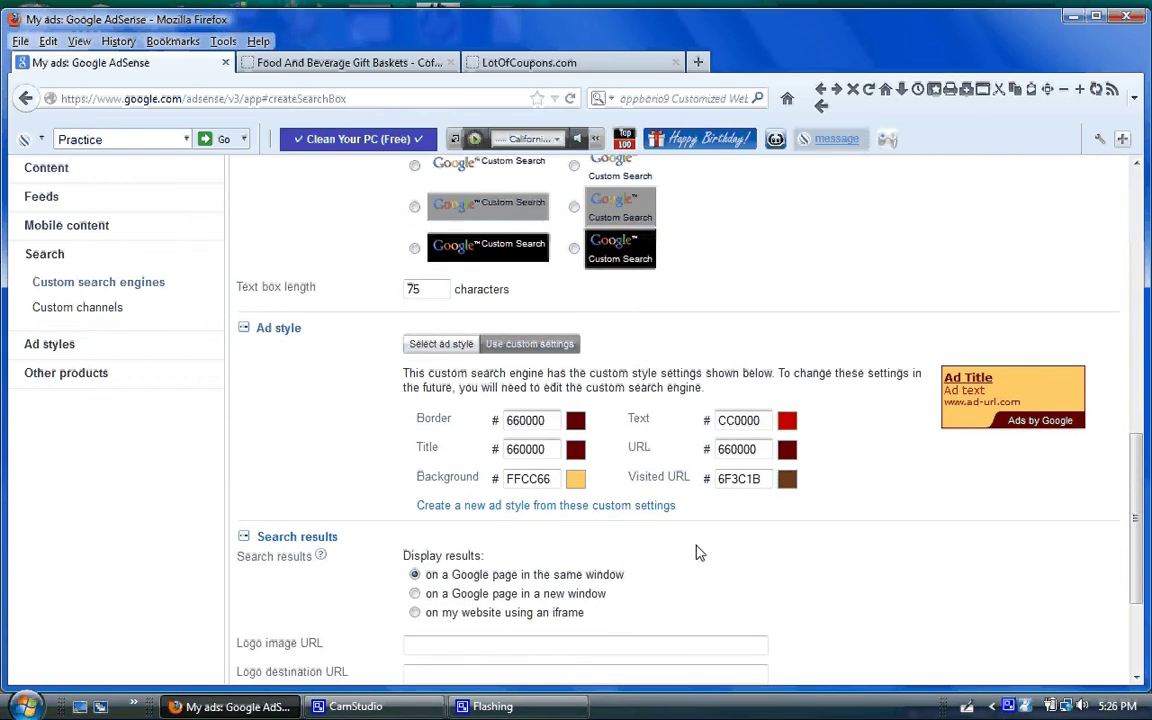
pyautogui.scroll(-4, 437, 430)
pyautogui.click(416, 418)
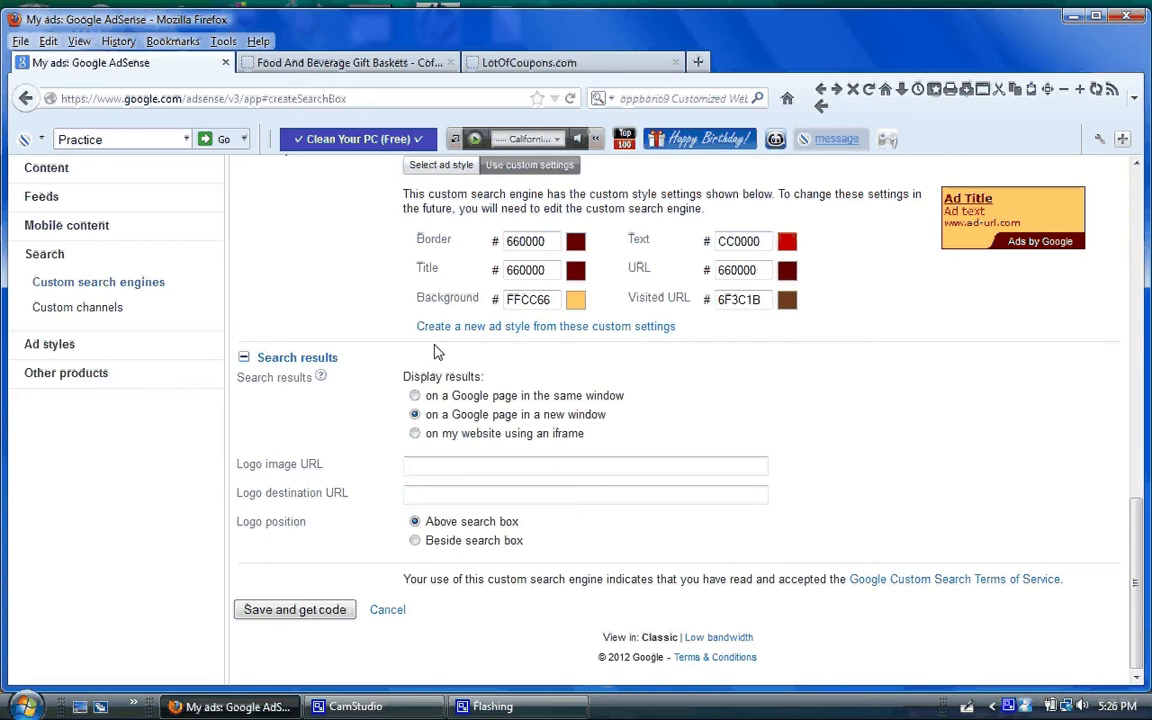
pyautogui.click(545, 64)
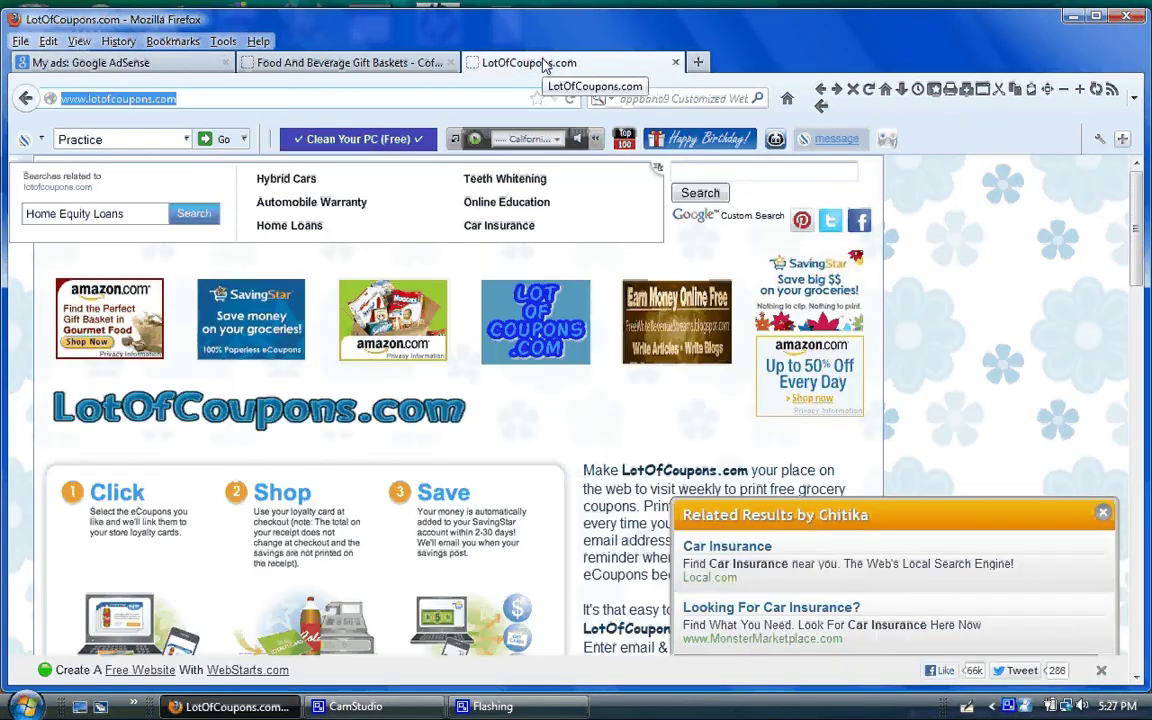
pyautogui.rightClick(238, 411)
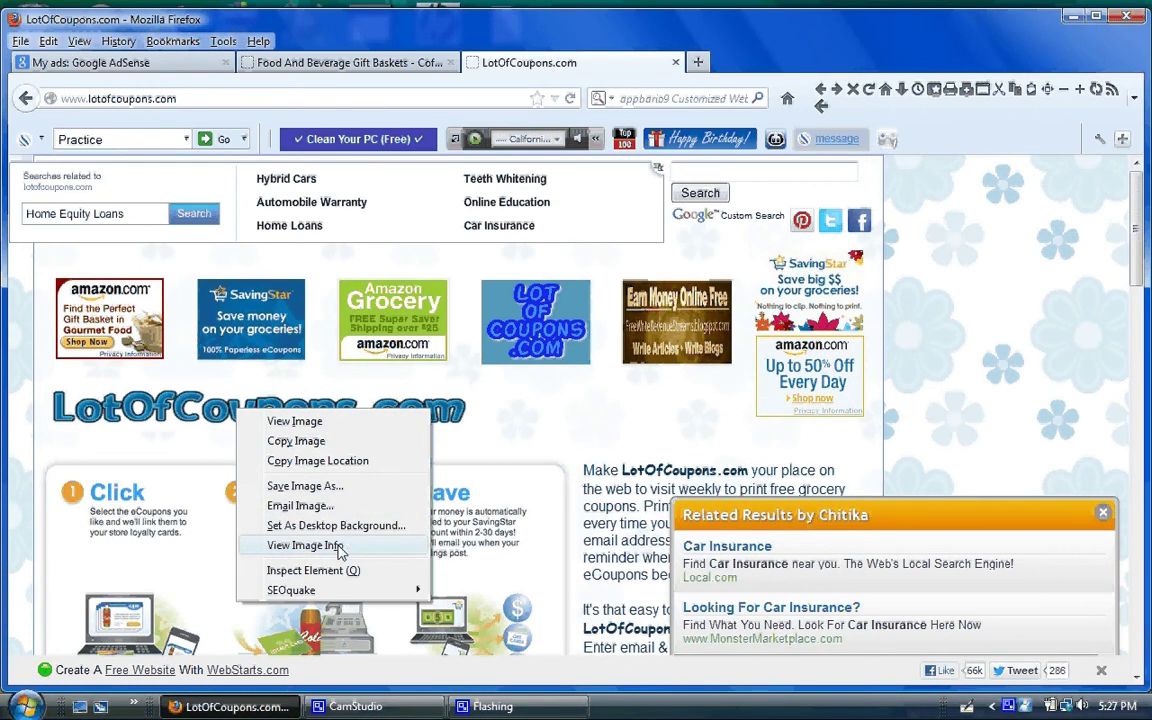
pyautogui.click(338, 548)
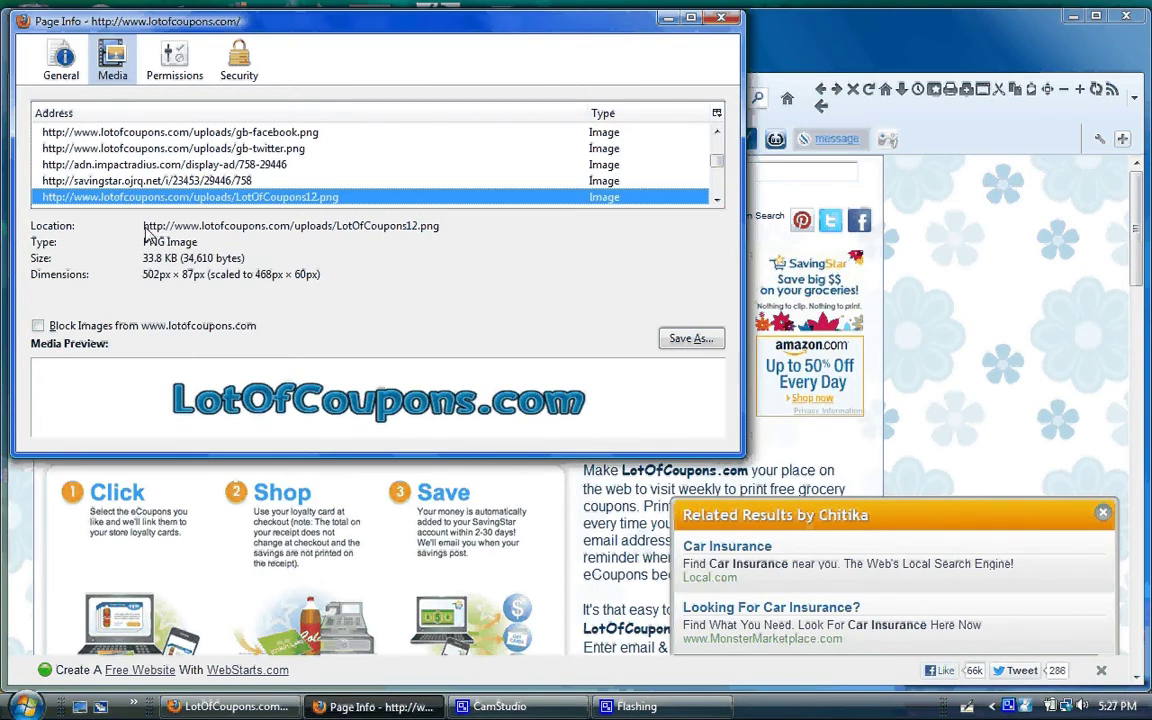
pyautogui.moveTo(146, 228); pyautogui.dragTo(443, 229)
pyautogui.hotkey('ctrl', 'c')
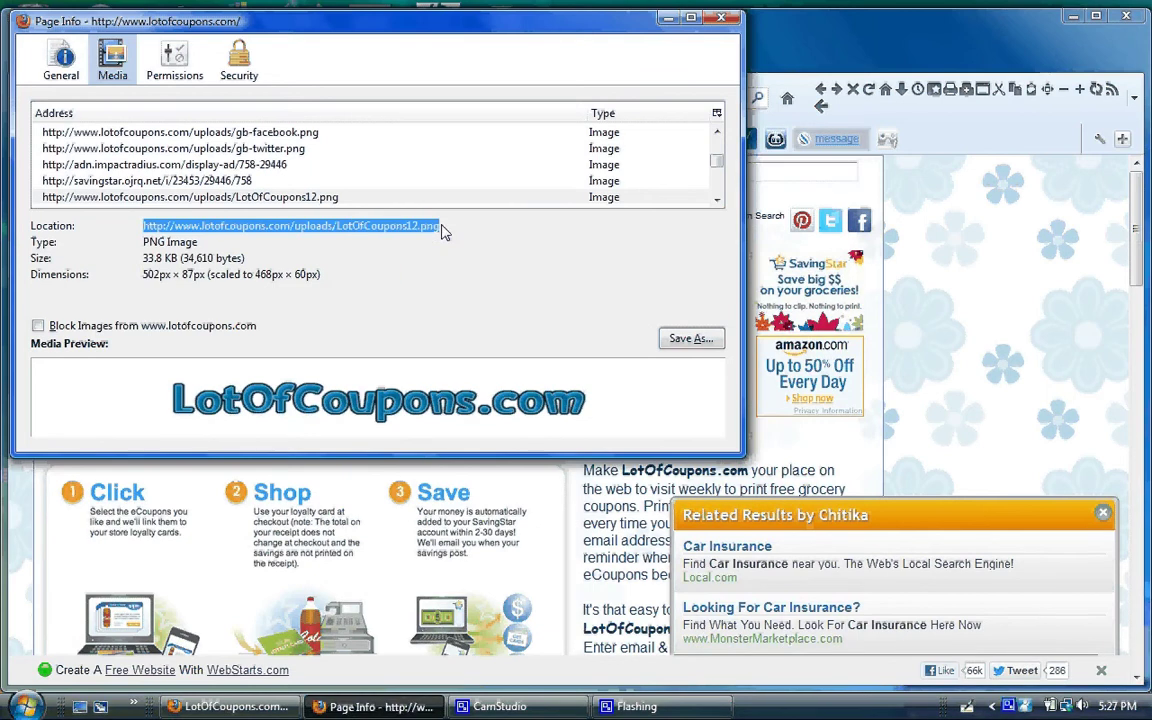
pyautogui.rightClick(393, 239)
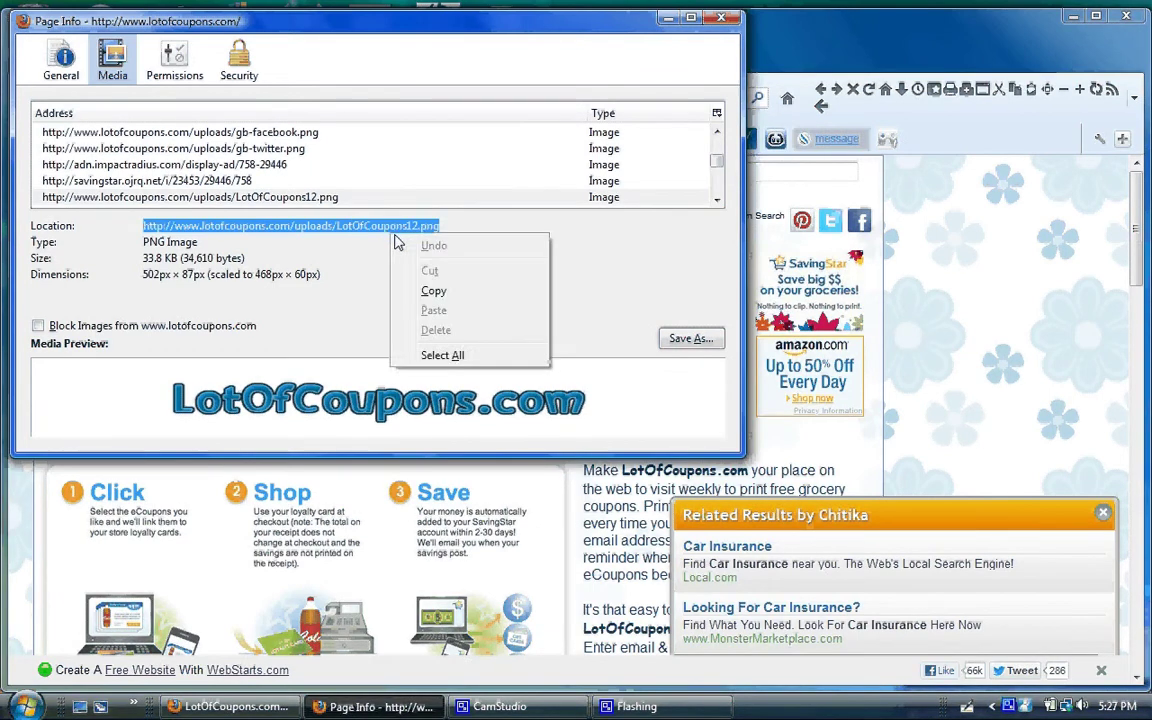
pyautogui.click(407, 294)
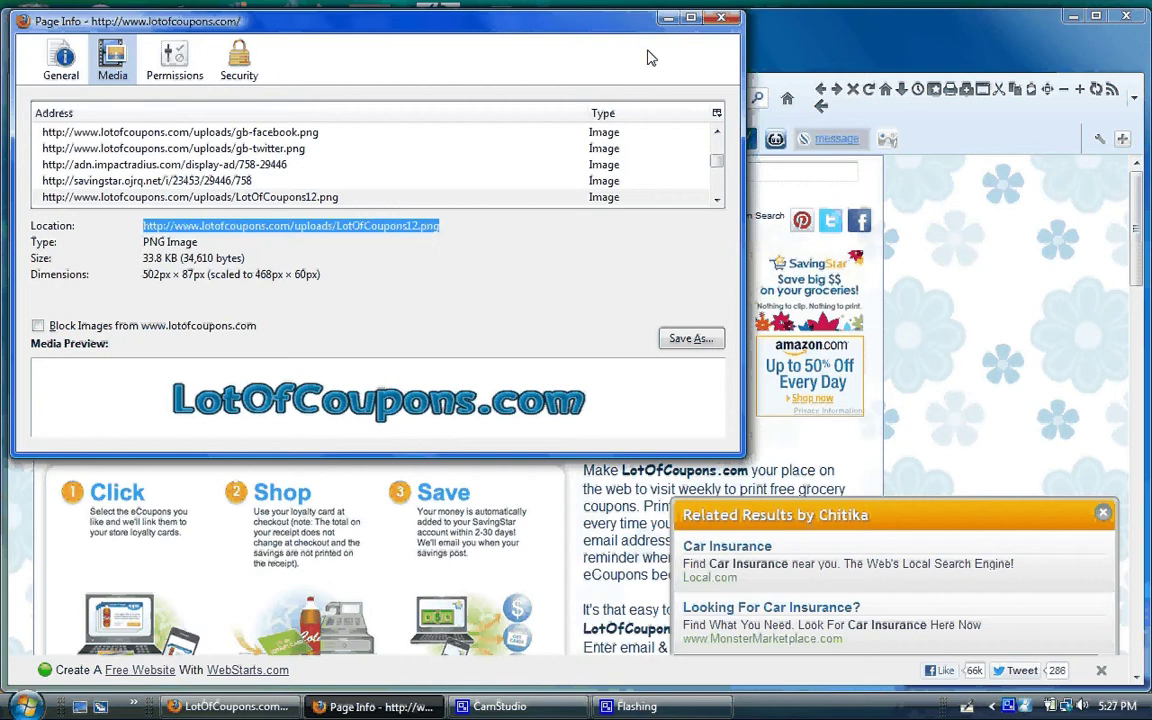
pyautogui.click(665, 20)
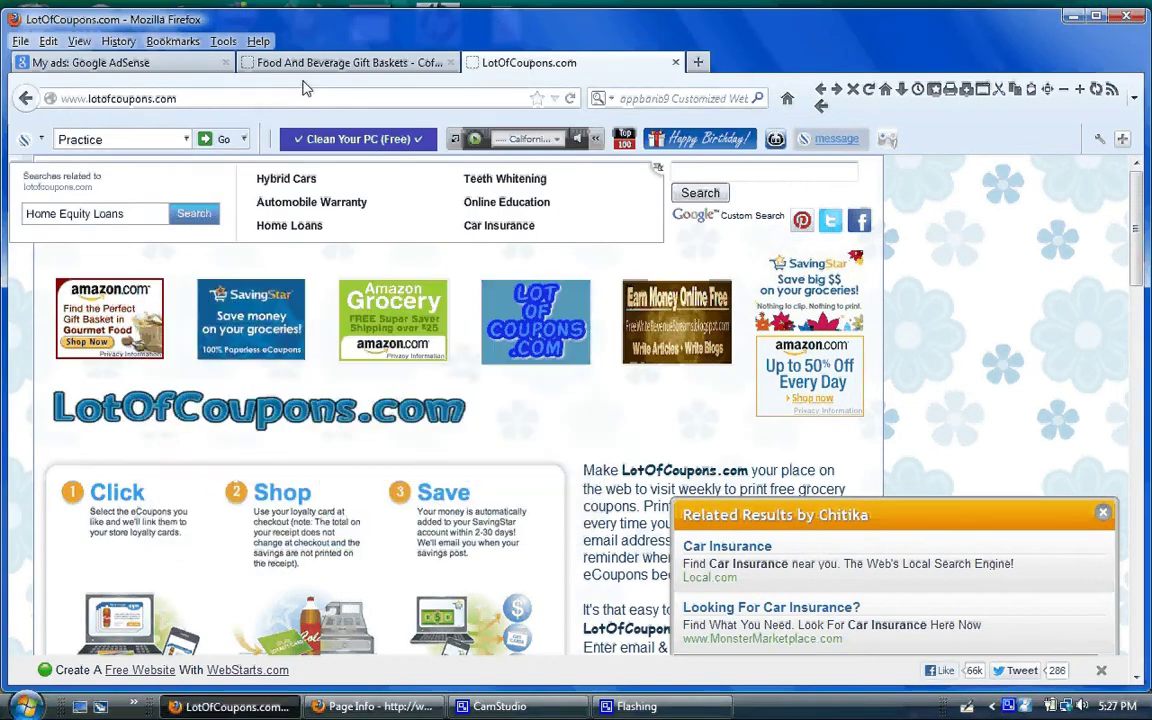
# Paste the LotOfCoupons12.png address into the Logo image URL field.
pyautogui.hotkey('ctrl', 'Tab')
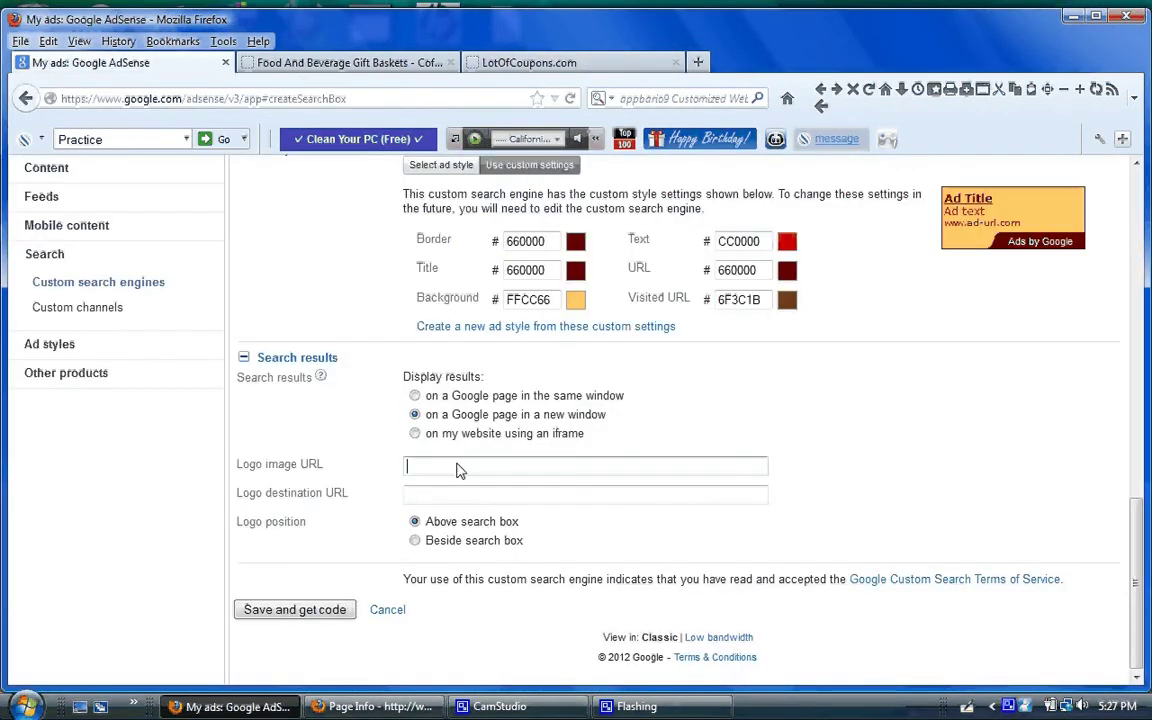
pyautogui.rightClick(459, 468)
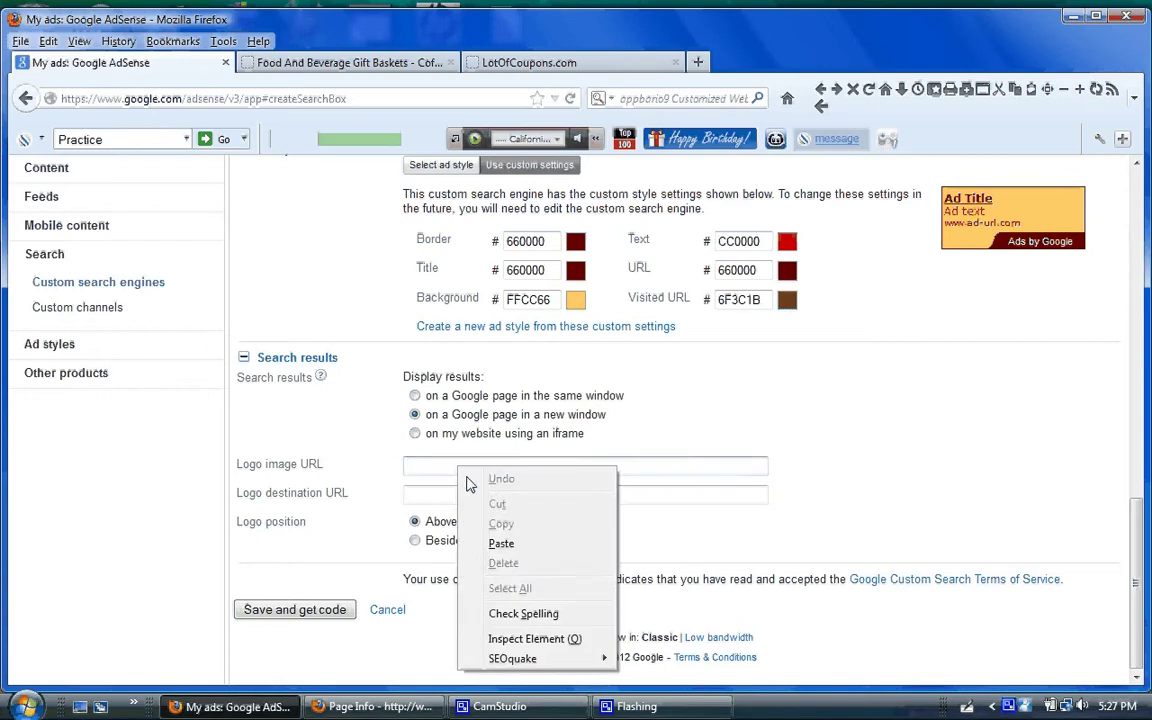
pyautogui.click(501, 543)
pyautogui.click(528, 62)
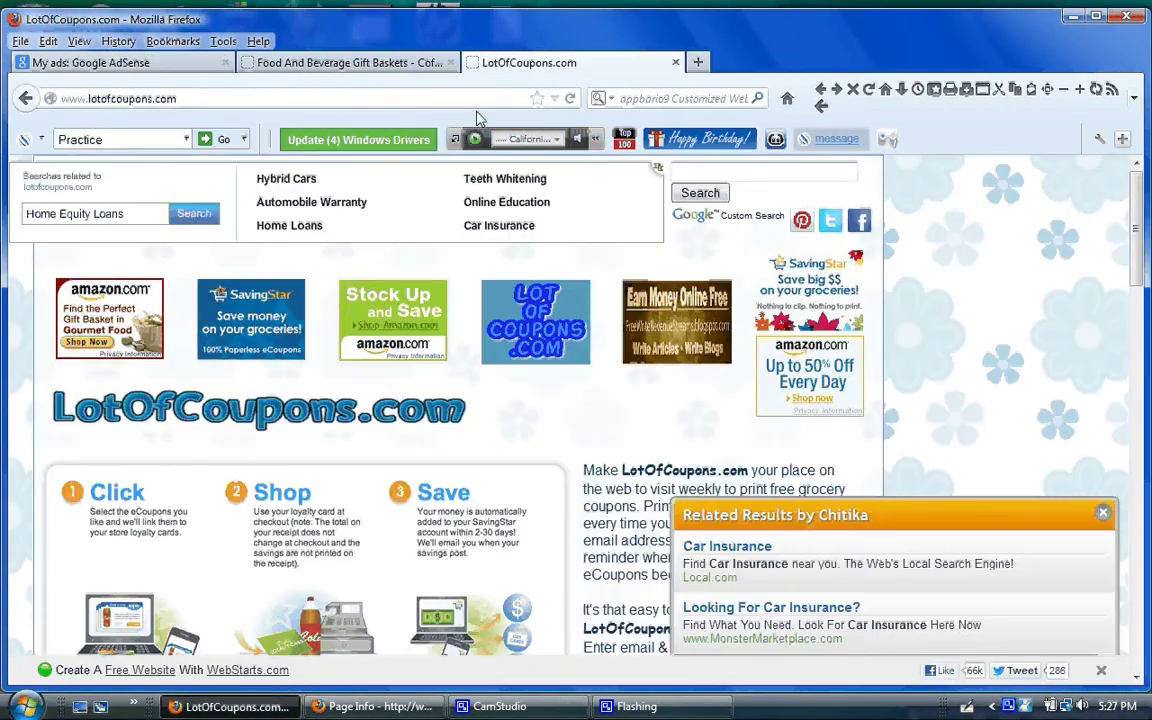
pyautogui.click(440, 104)
pyautogui.rightClick(440, 104)
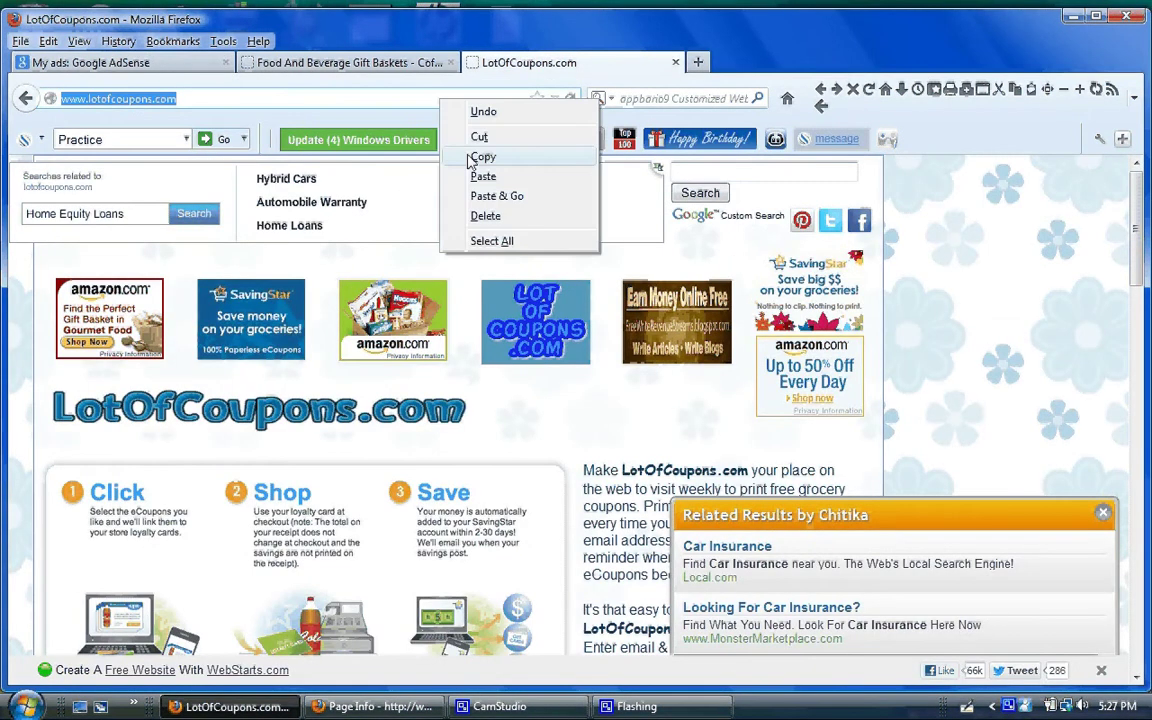
pyautogui.click(482, 157)
pyautogui.click(90, 62)
pyautogui.click(504, 494)
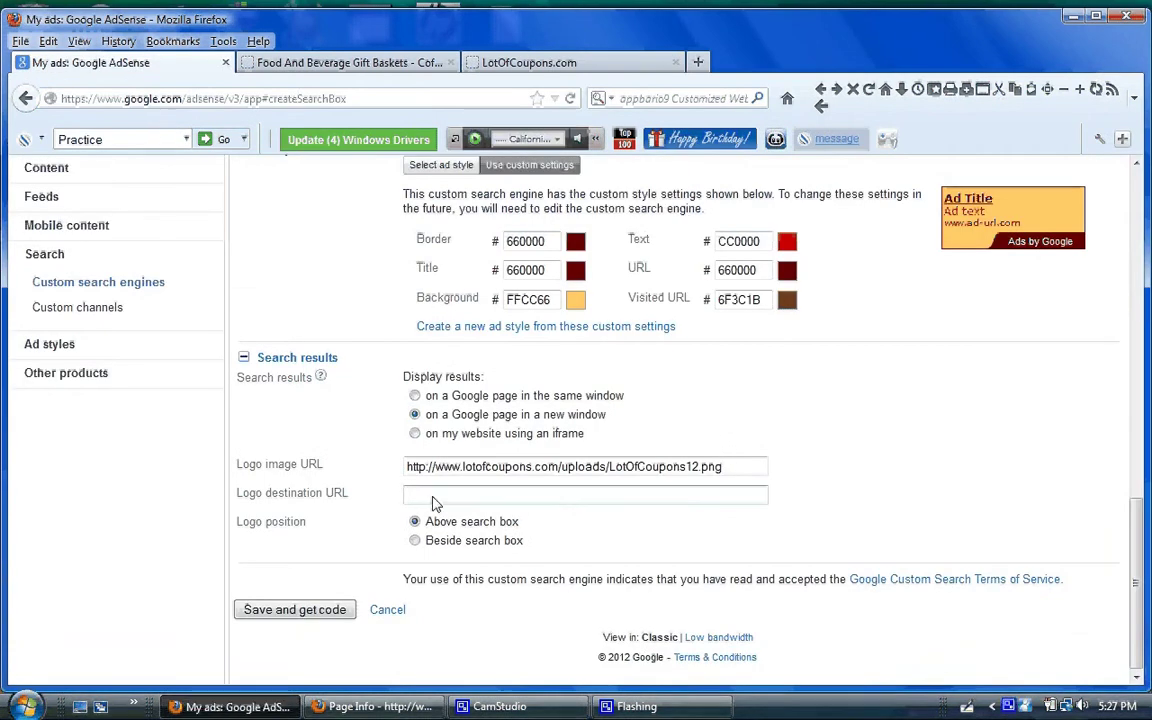
pyautogui.rightClick(460, 497)
pyautogui.click(477, 576)
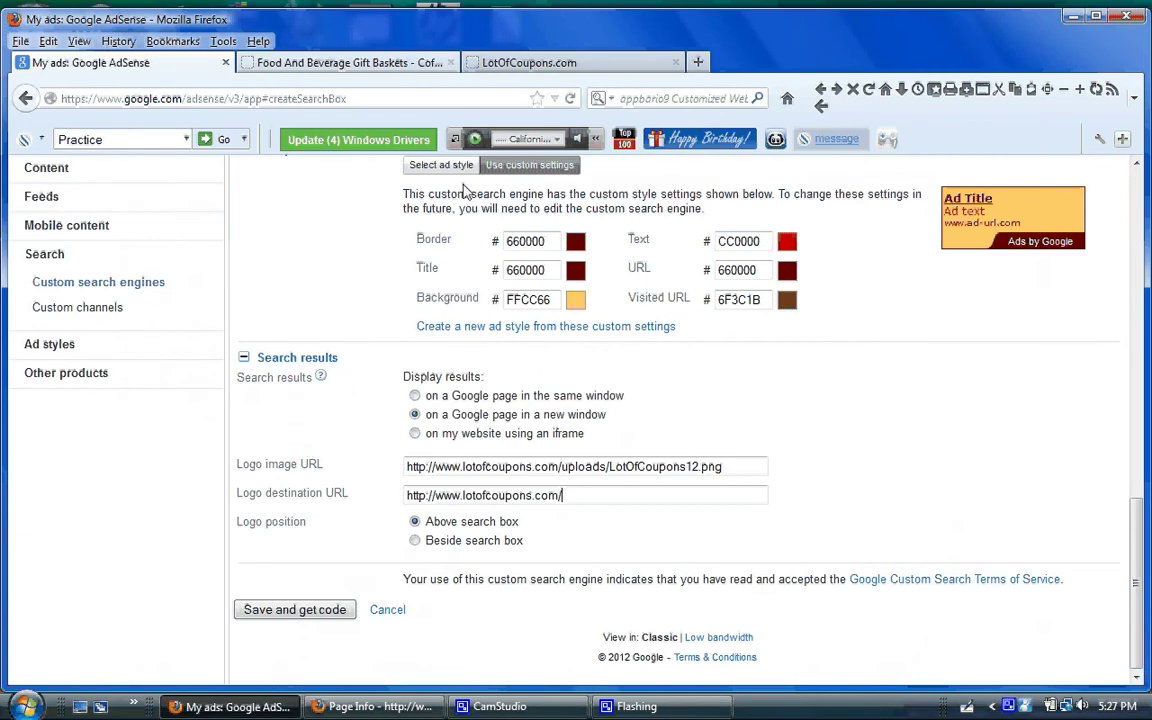
pyautogui.hotkey('ctrl', 'Tab')
# Search 'coffee gift ideas' in the Weebly site's Google Custom Search box.
pyautogui.click(563, 366)
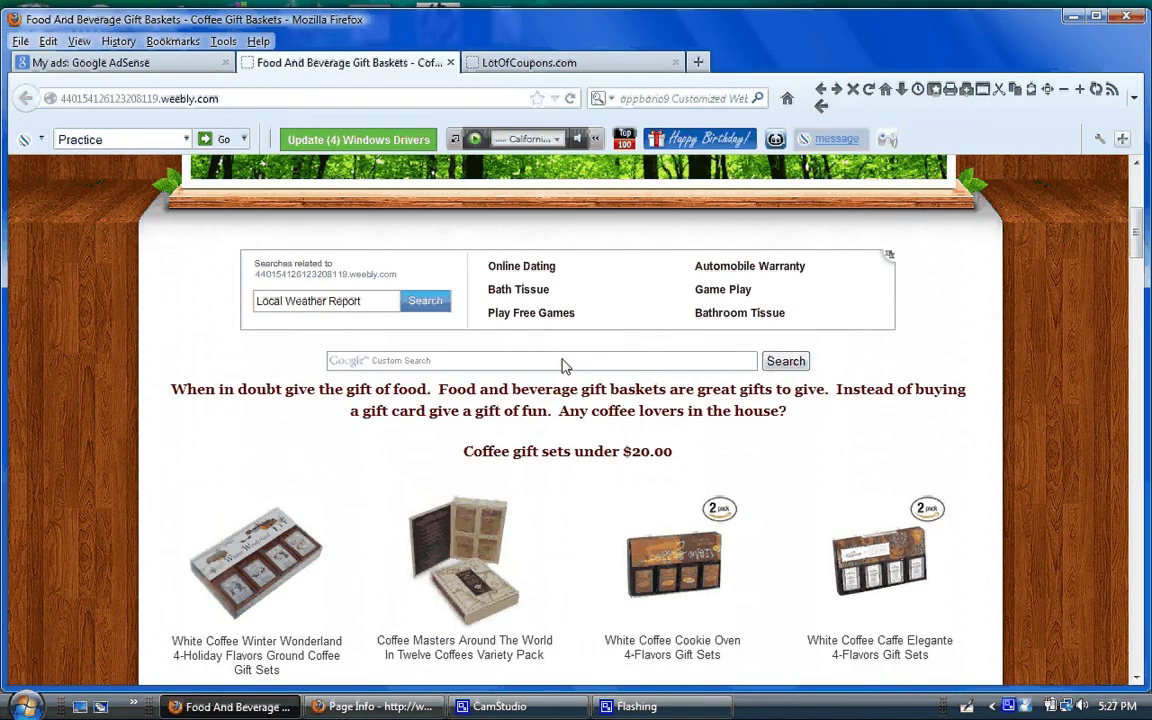
pyautogui.click(563, 366)
pyautogui.write('coffee')
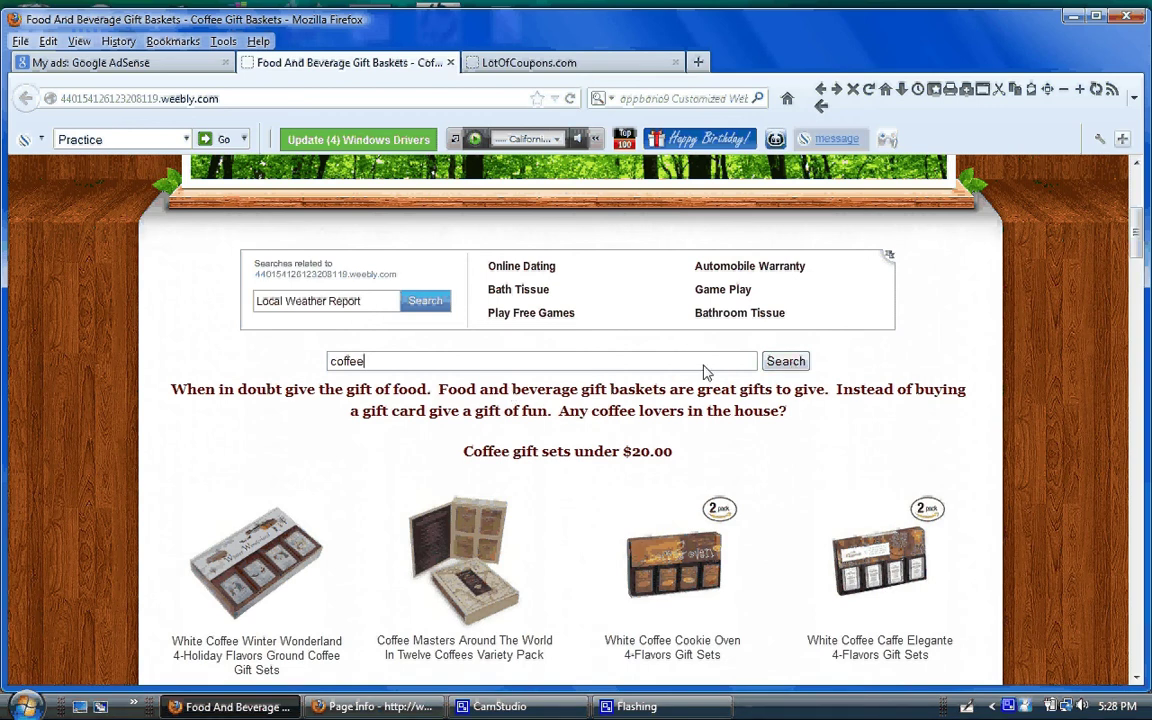
pyautogui.write('gift ideas')
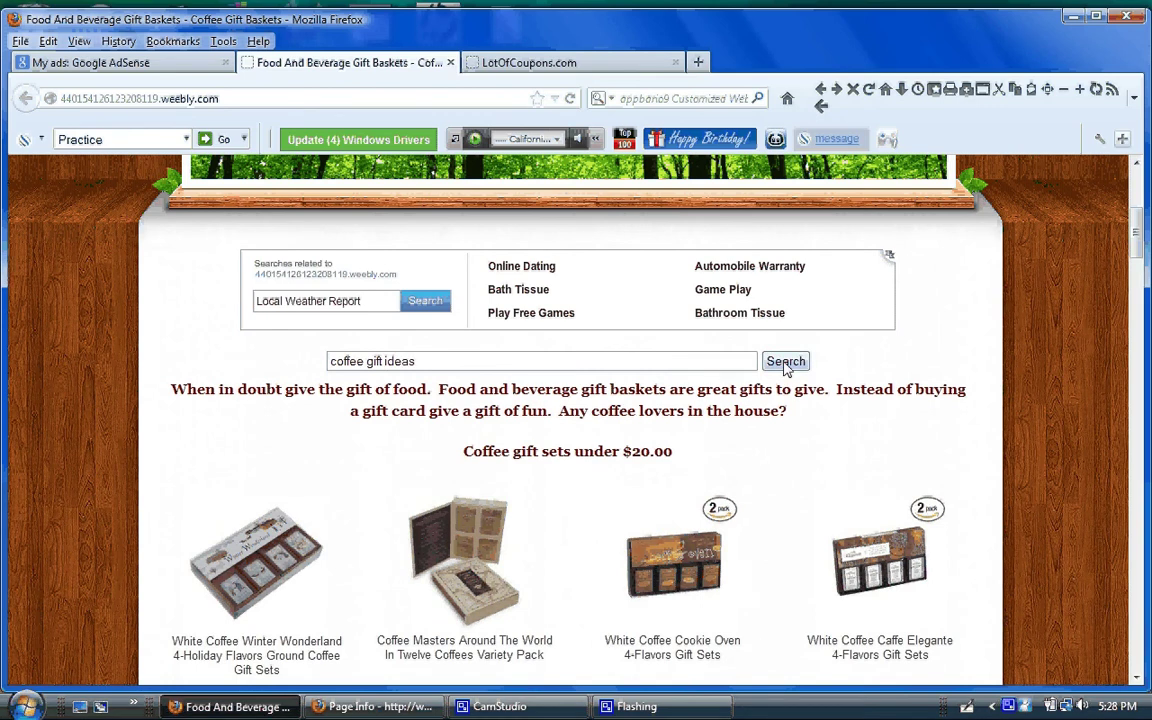
pyautogui.click(785, 364)
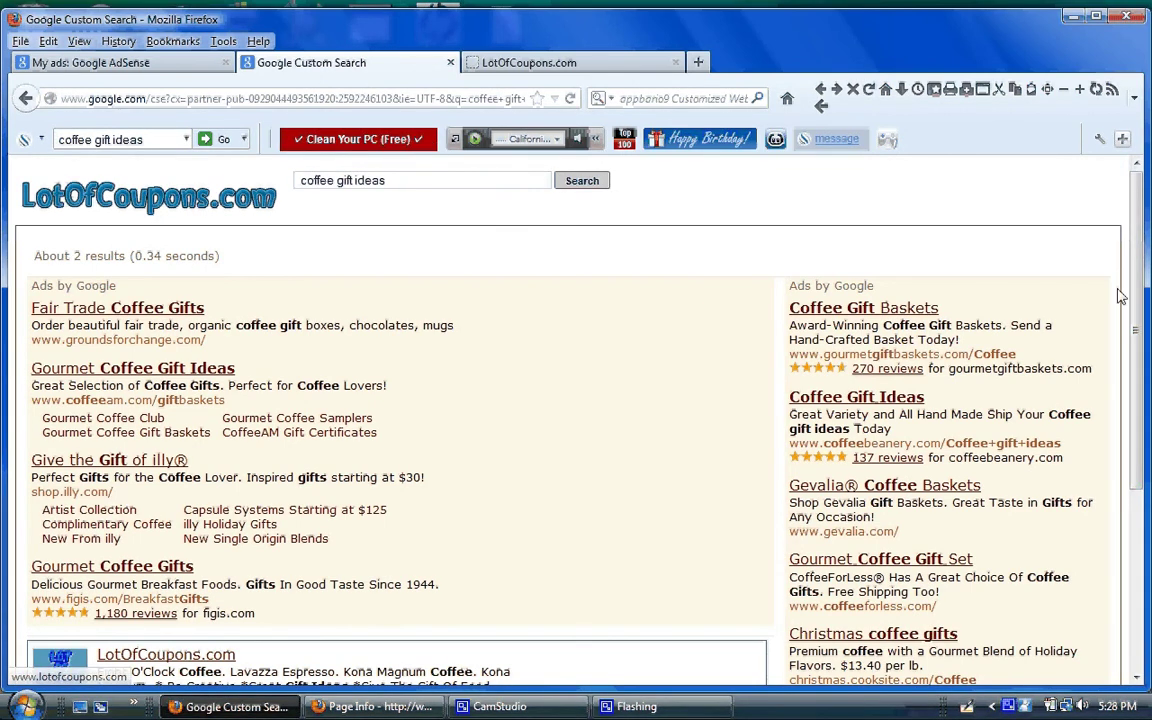
# Browse the coffee gift ideas results, open the second LotOfCoupons.com result, then return to AdSense.
pyautogui.scroll(-5, 418, 405)
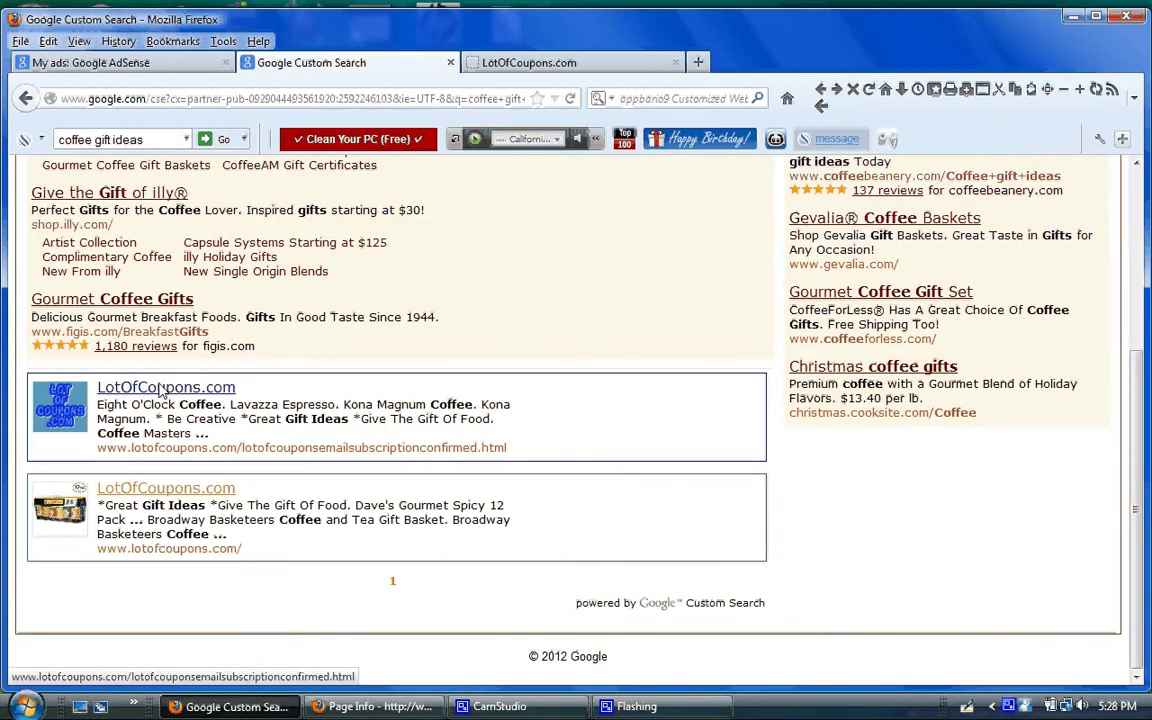
pyautogui.click(183, 491)
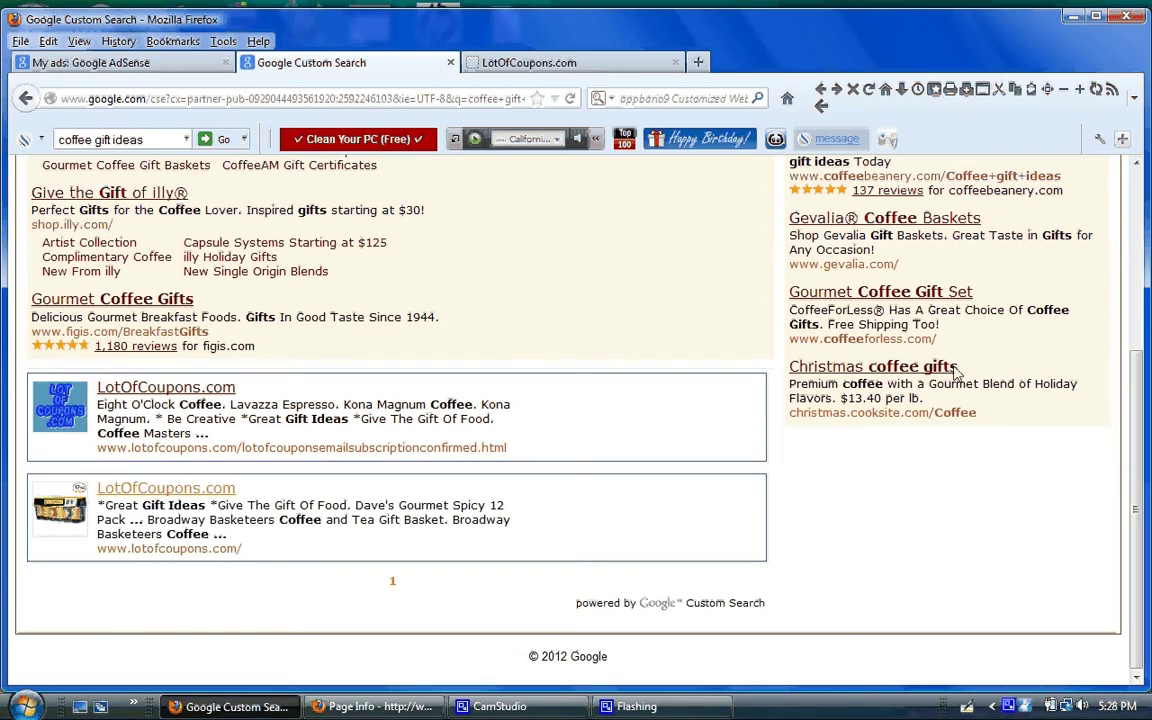
pyautogui.moveTo(1138, 420); pyautogui.dragTo(1039, 159)
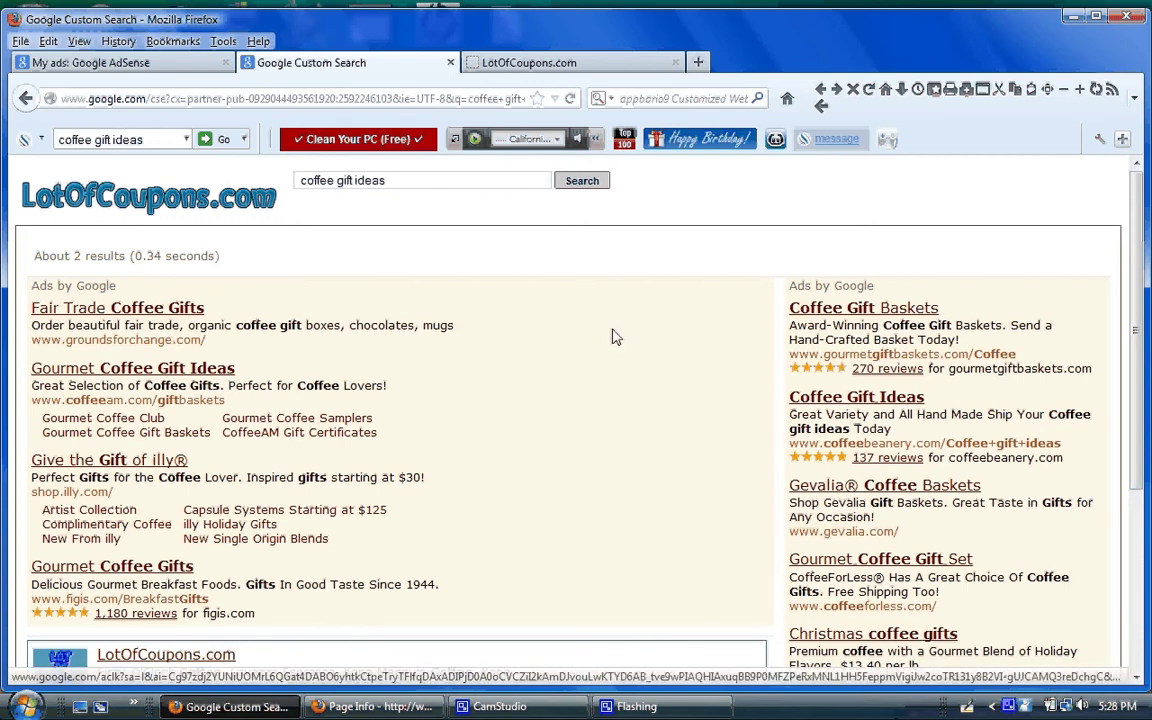
pyautogui.click(150, 62)
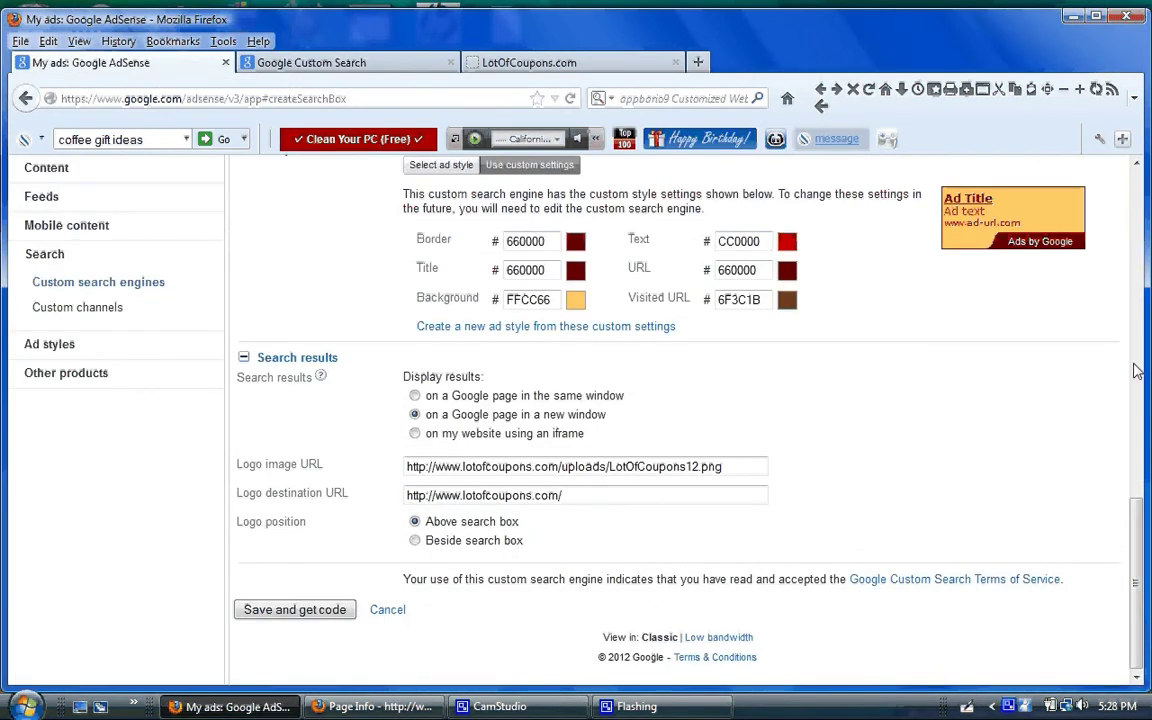
# Review the burgundy/gold ad style and LotOfCoupons logo settings, then go back to the coffee gift ideas results.
pyautogui.moveTo(1133, 498); pyautogui.dragTo(1135, 346)
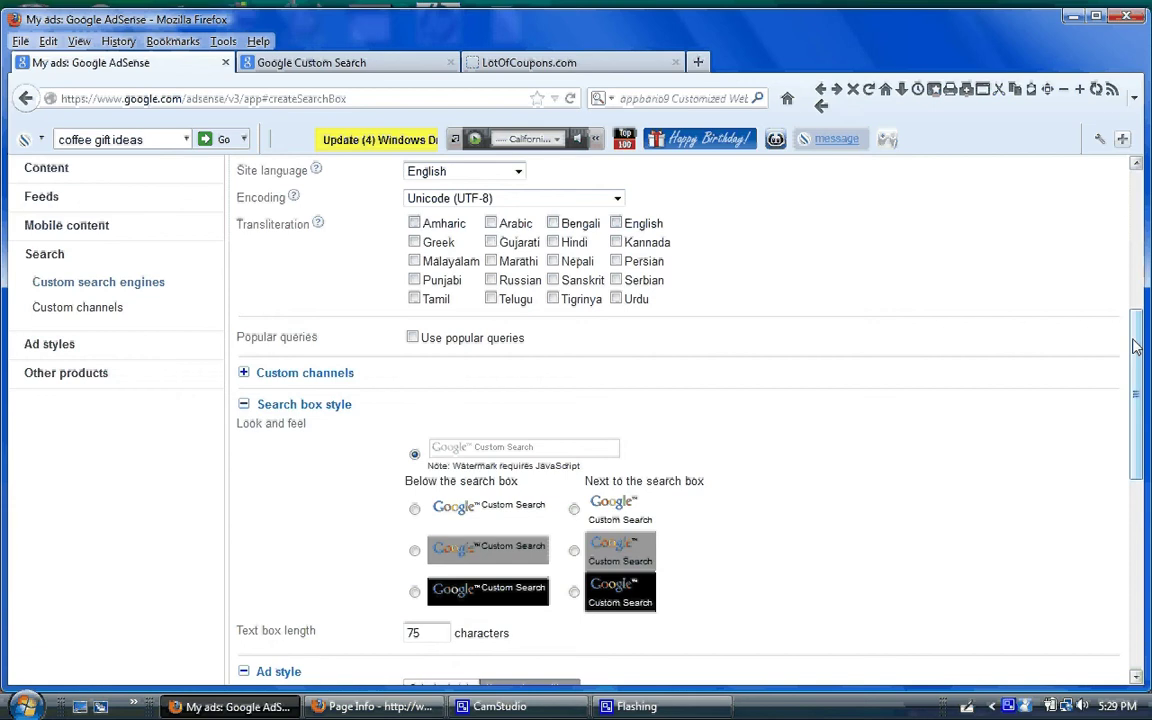
pyautogui.scroll(-5, 583, 413)
pyautogui.scroll(-1, 583, 413)
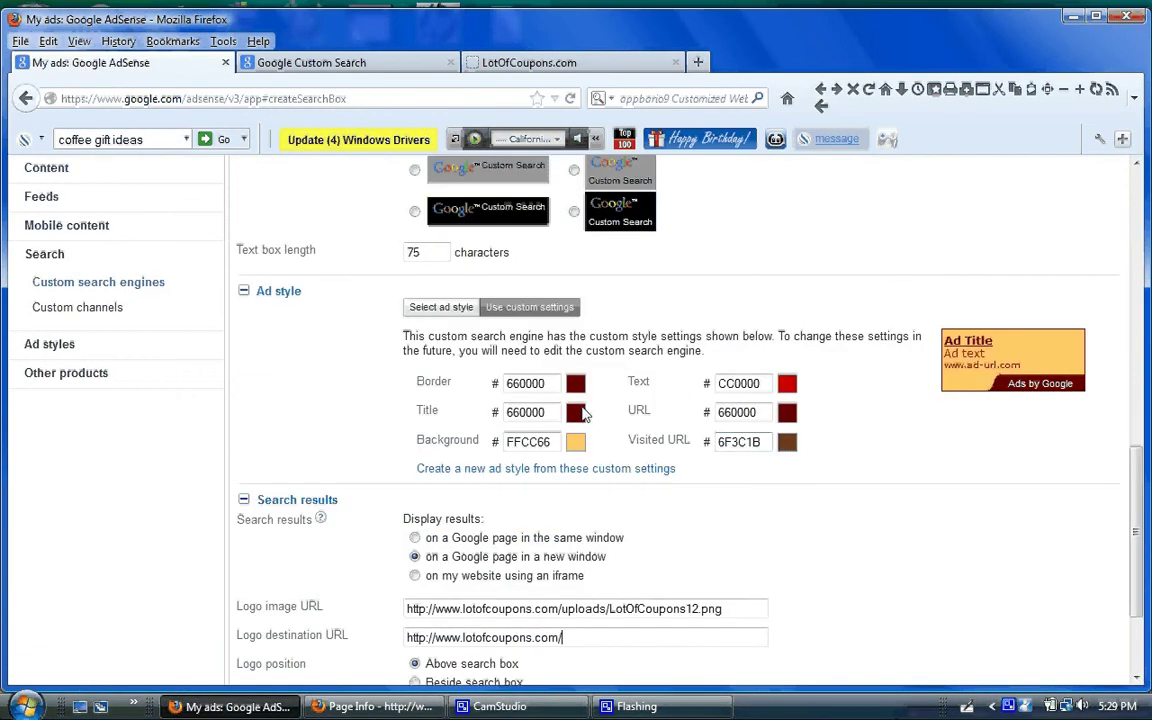
pyautogui.click(298, 64)
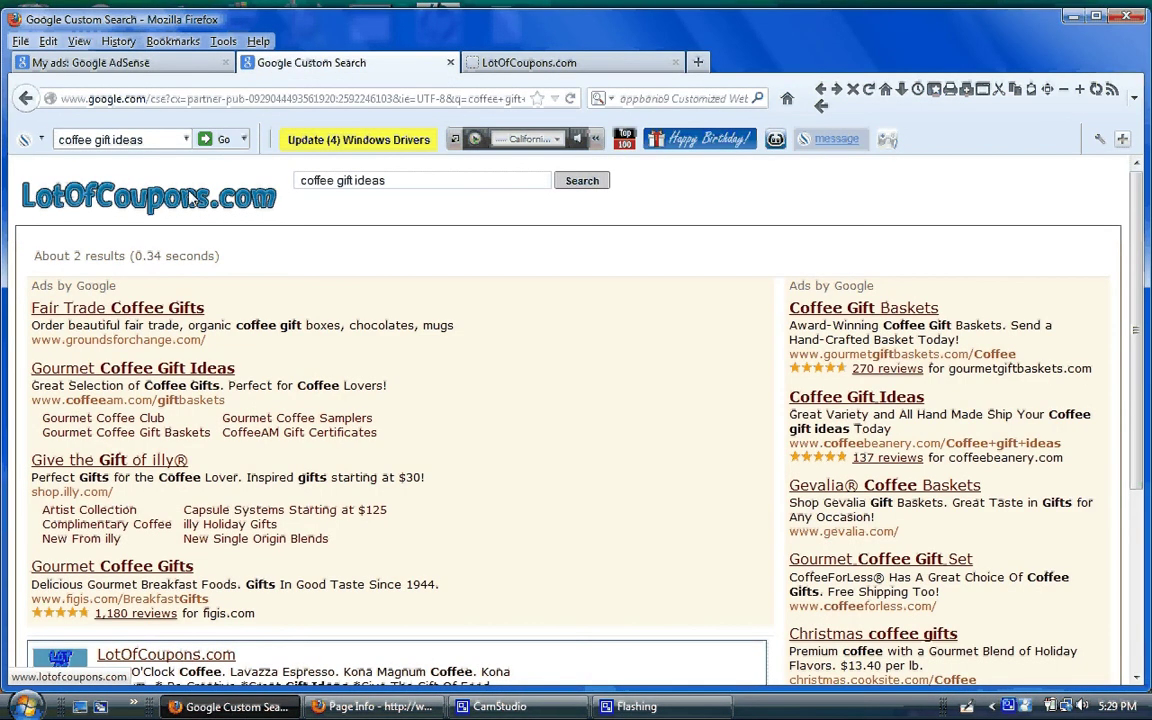
pyautogui.scroll(-5, 512, 252)
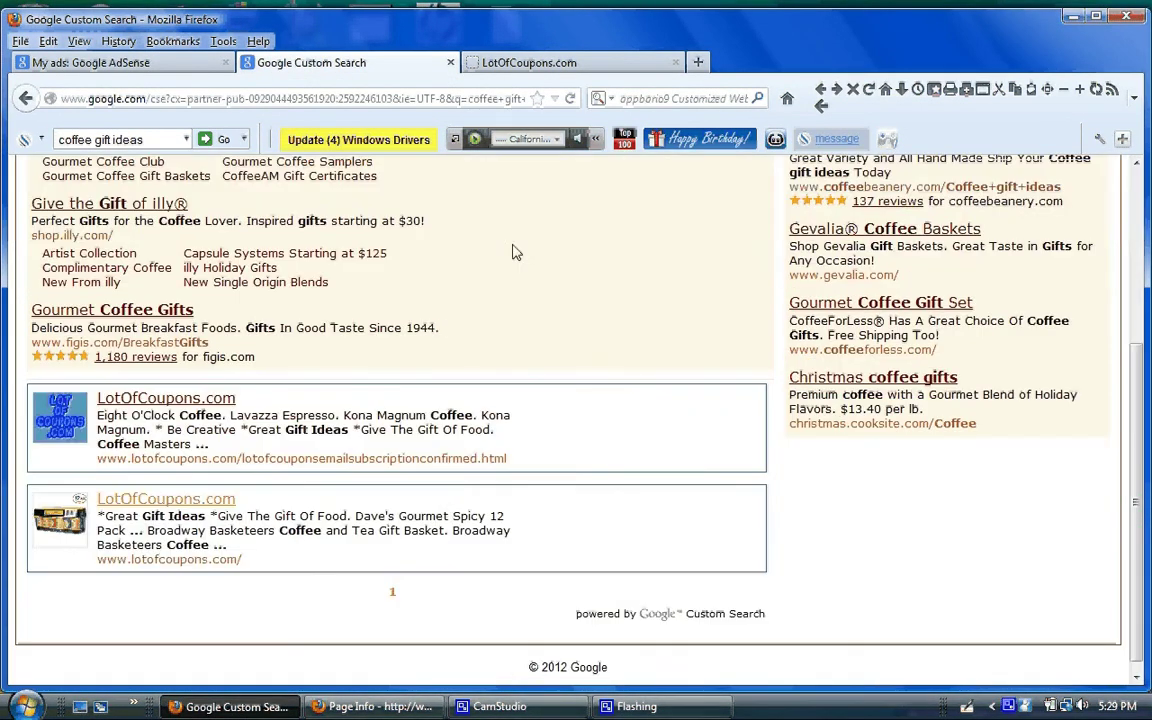
pyautogui.scroll(-1, 142, 562)
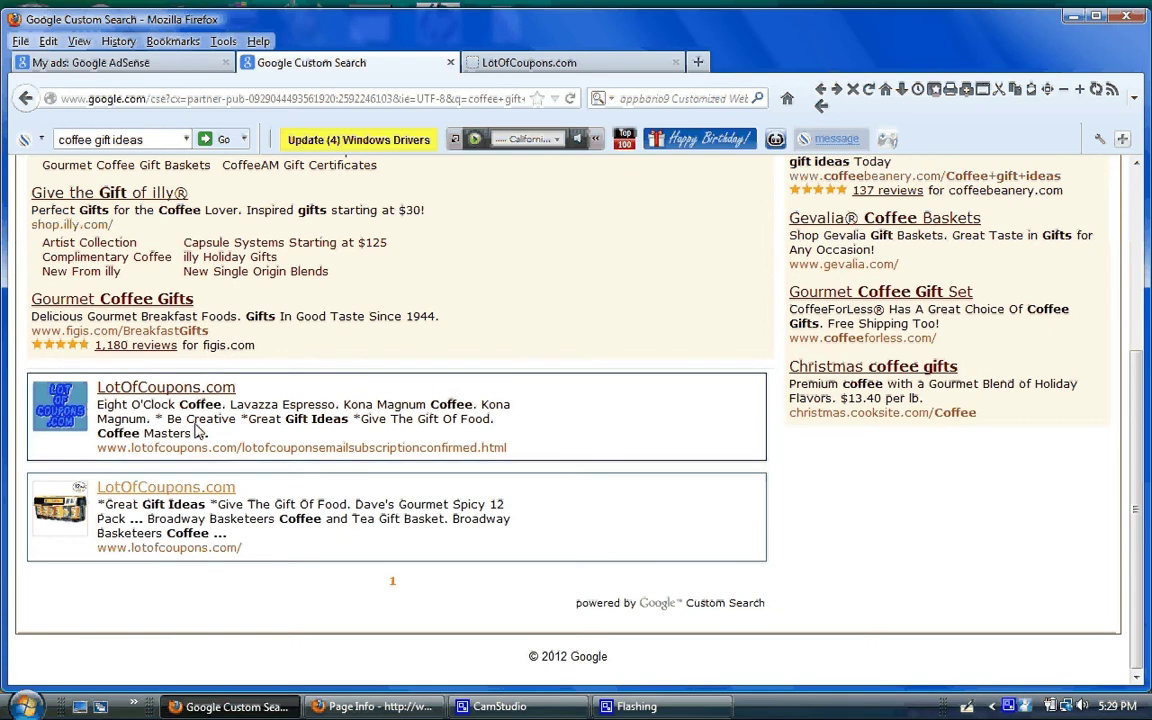
pyautogui.click(650, 707)
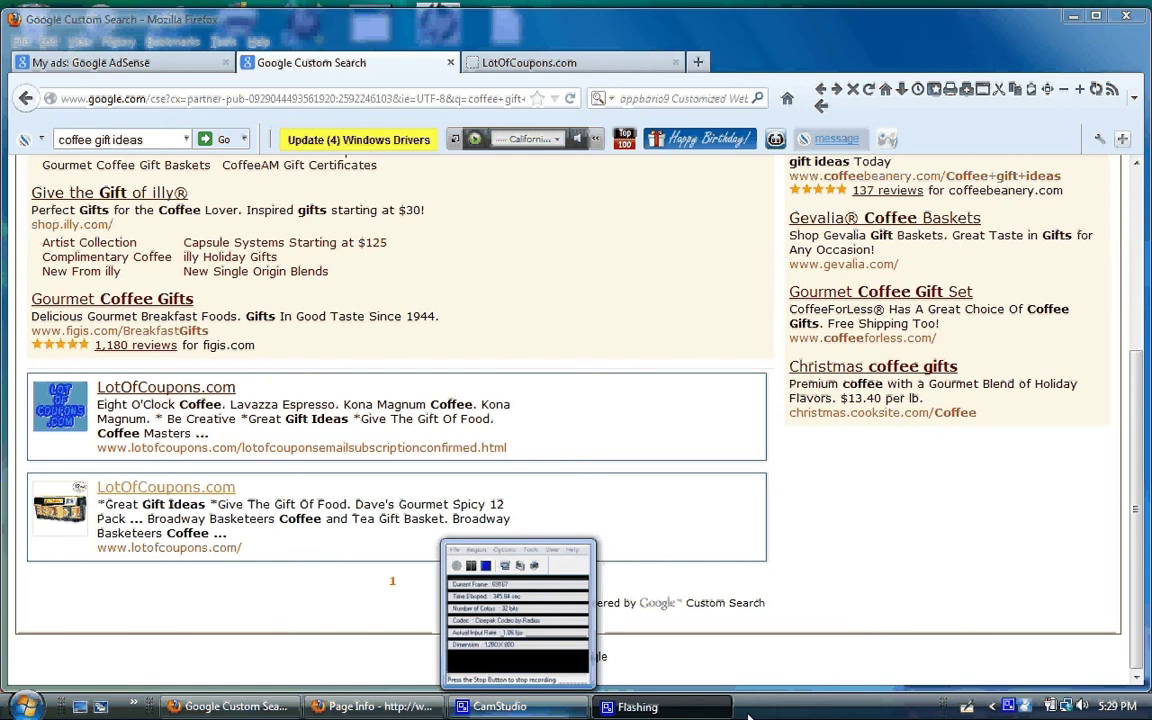